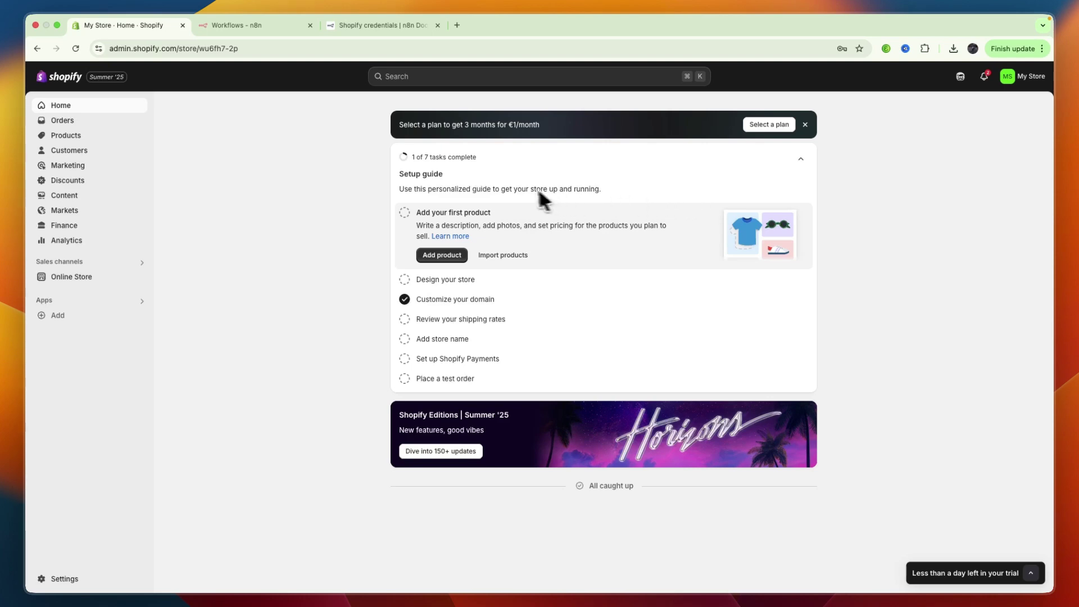
- Open My workflow in the n8n editor from the workflows overview
{"action": "key", "text": "ctrl+Tab"}
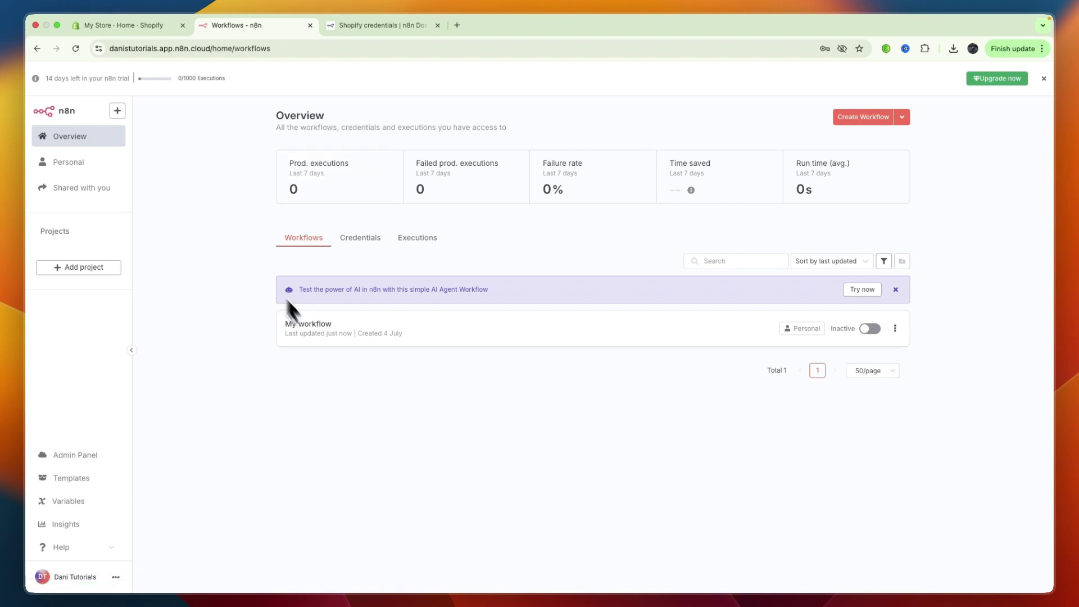
{"action": "left_click", "coordinate": [332, 326]}
{"action": "scroll", "coordinate": [338, 295], "scroll_direction": "down", "scroll_amount": 1}
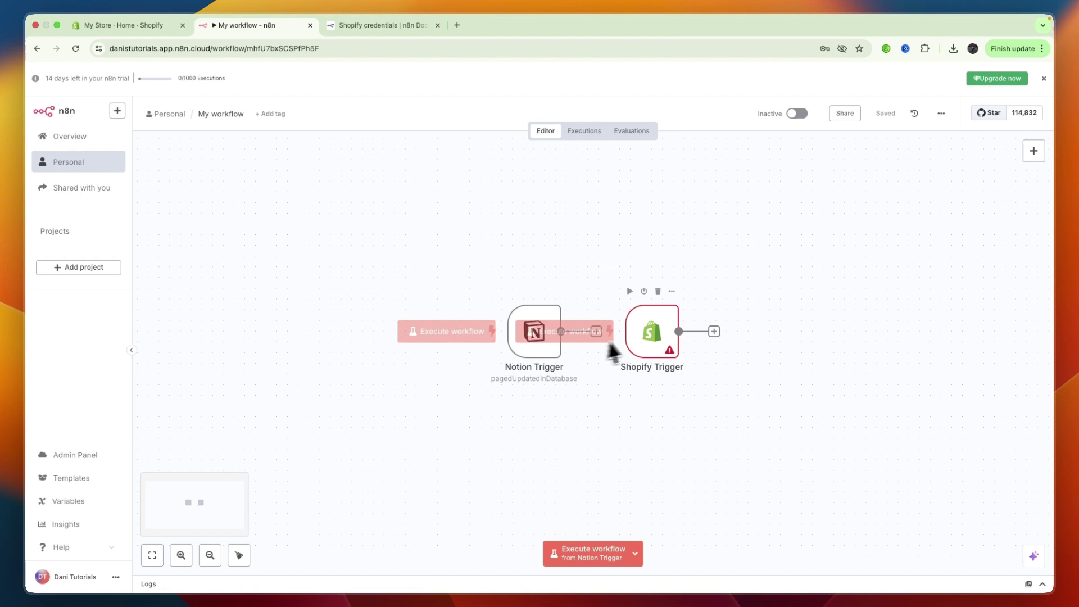
- Delete the old Shopify Trigger and list Shopify's triggers for a node after Notion Trigger
{"action": "left_click", "coordinate": [658, 291]}
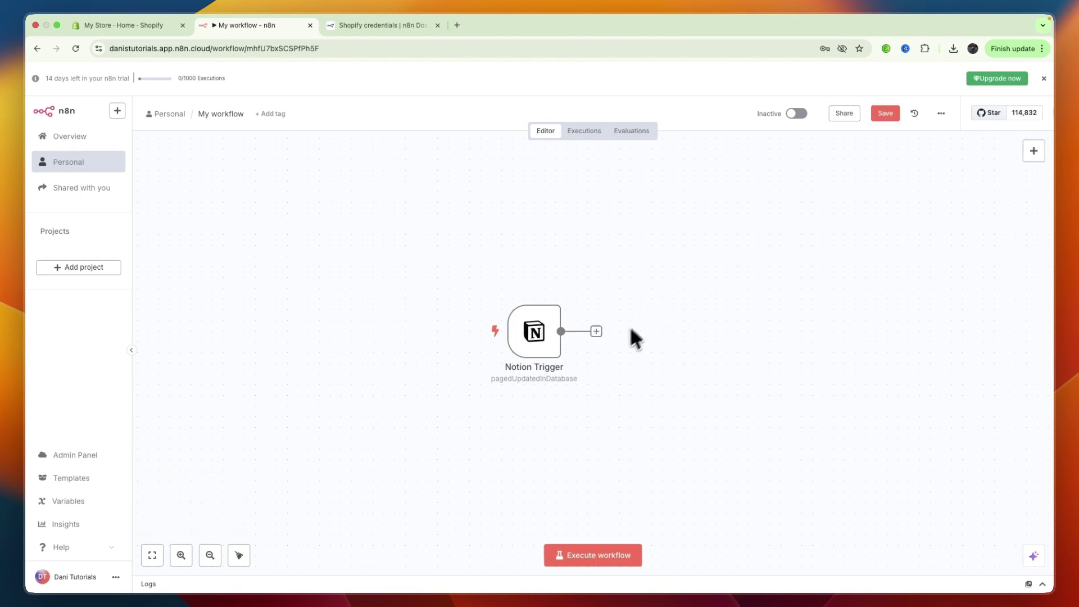
{"action": "left_click", "coordinate": [596, 331]}
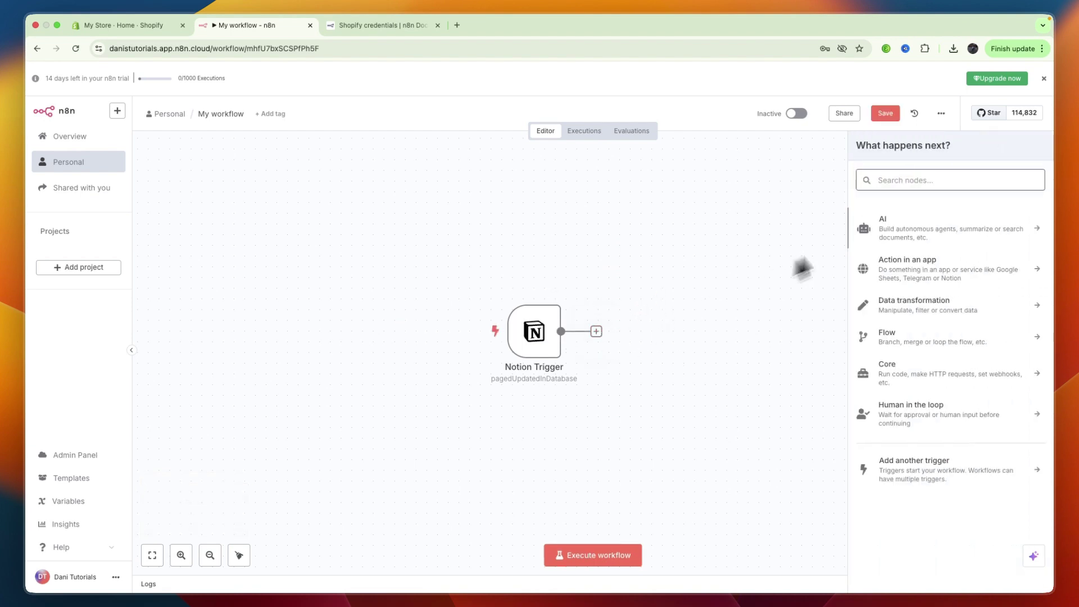
{"action": "type", "text": "shop"}
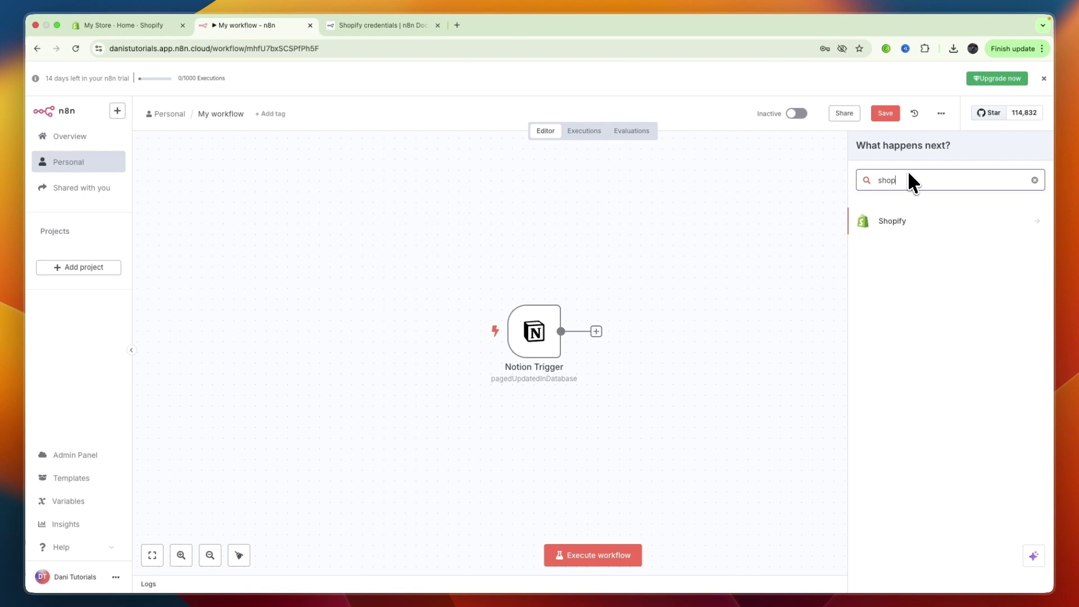
{"action": "type", "text": "ifu"}
{"action": "key", "text": "BackSpace"}
{"action": "type", "text": "y"}
{"action": "left_click", "coordinate": [900, 219]}
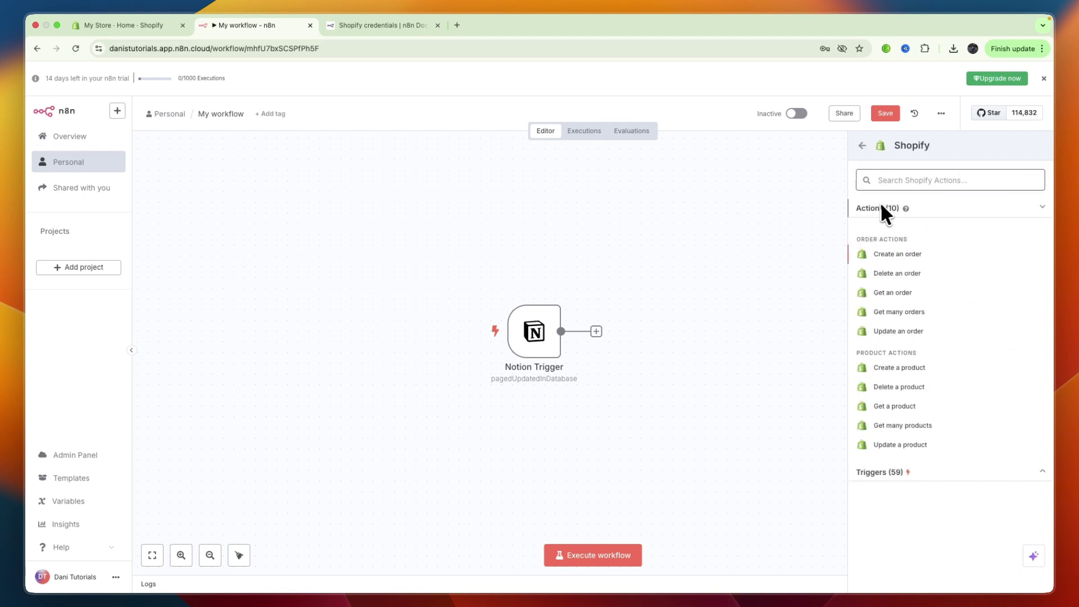
{"action": "left_click", "coordinate": [891, 472]}
{"action": "scroll", "coordinate": [893, 464], "scroll_direction": "down", "scroll_amount": 3}
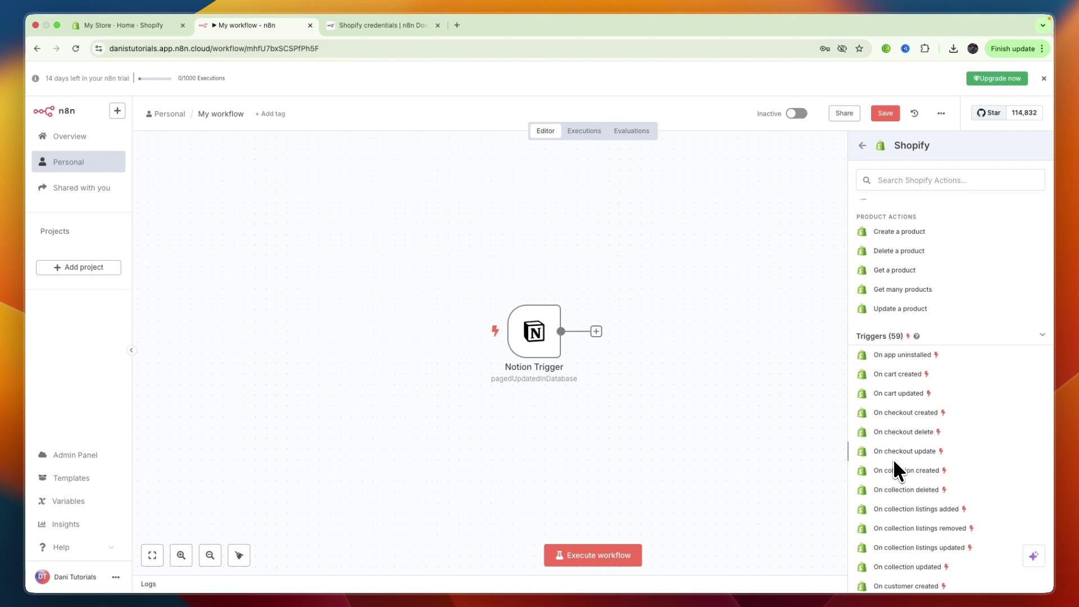
{"action": "scroll", "coordinate": [894, 461], "scroll_direction": "down", "scroll_amount": 2}
{"action": "scroll", "coordinate": [867, 417], "scroll_direction": "down", "scroll_amount": 3}
{"action": "scroll", "coordinate": [865, 422], "scroll_direction": "down", "scroll_amount": 5}
{"action": "scroll", "coordinate": [867, 419], "scroll_direction": "down", "scroll_amount": 3}
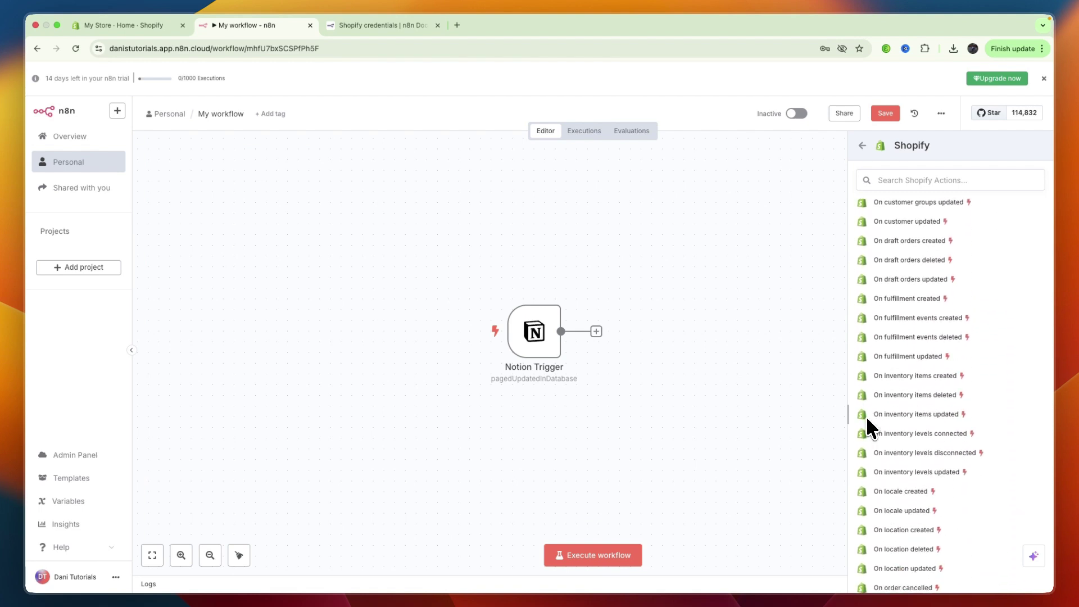
{"action": "scroll", "coordinate": [867, 416], "scroll_direction": "down", "scroll_amount": 1}
{"action": "scroll", "coordinate": [872, 430], "scroll_direction": "down", "scroll_amount": 2}
{"action": "scroll", "coordinate": [903, 447], "scroll_direction": "down", "scroll_amount": 1}
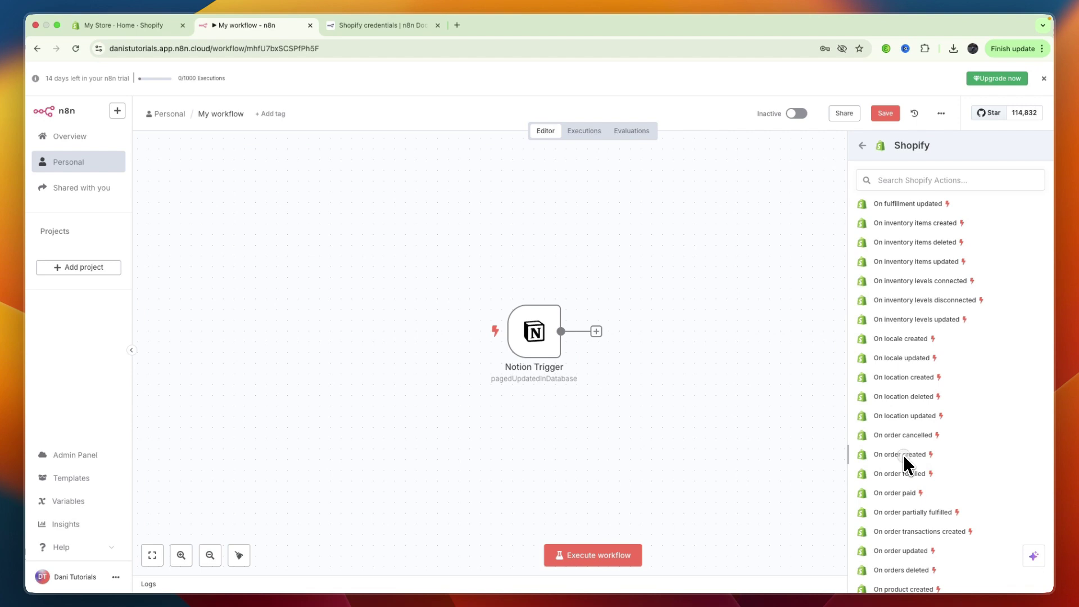
- Add the Shopify 'On order created' trigger and start a new Shopify Access Token credential
{"action": "left_click", "coordinate": [903, 455]}
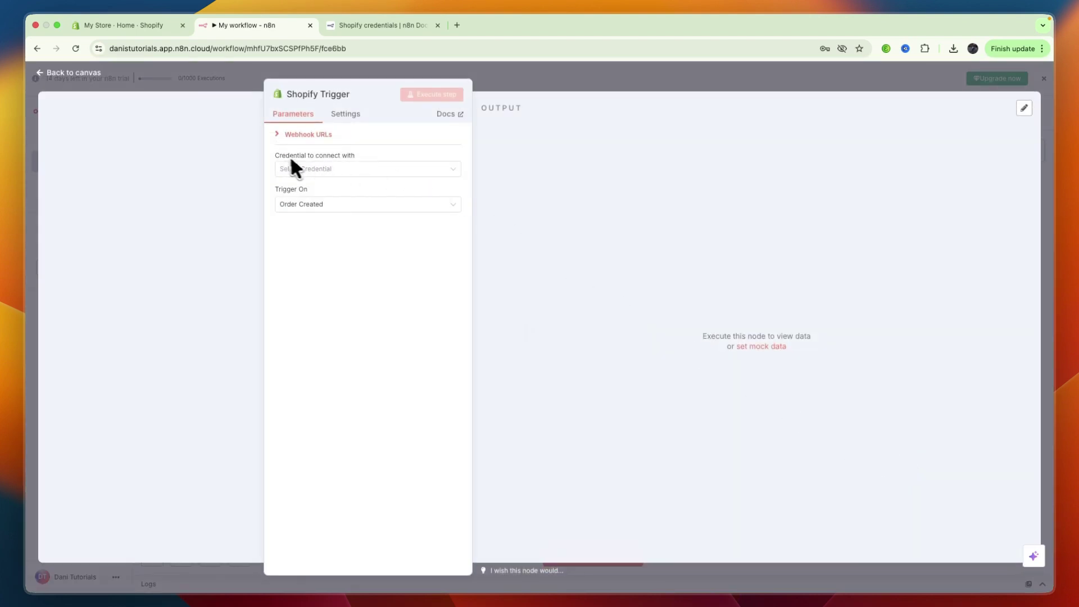
{"action": "left_click", "coordinate": [332, 170]}
{"action": "left_click", "coordinate": [315, 192]}
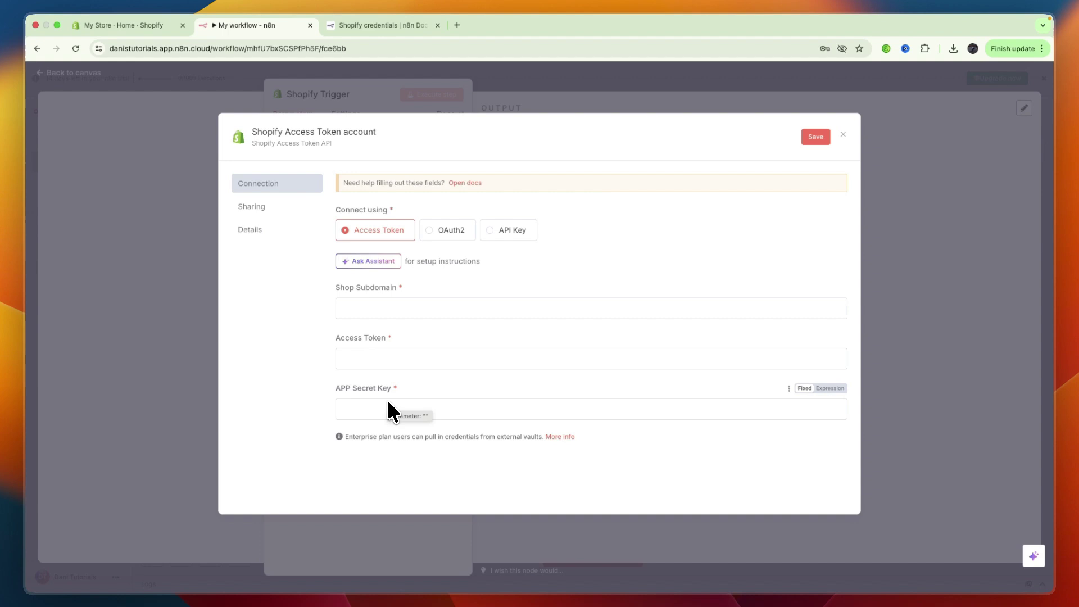
{"action": "mouse_move", "coordinate": [590, 308]}
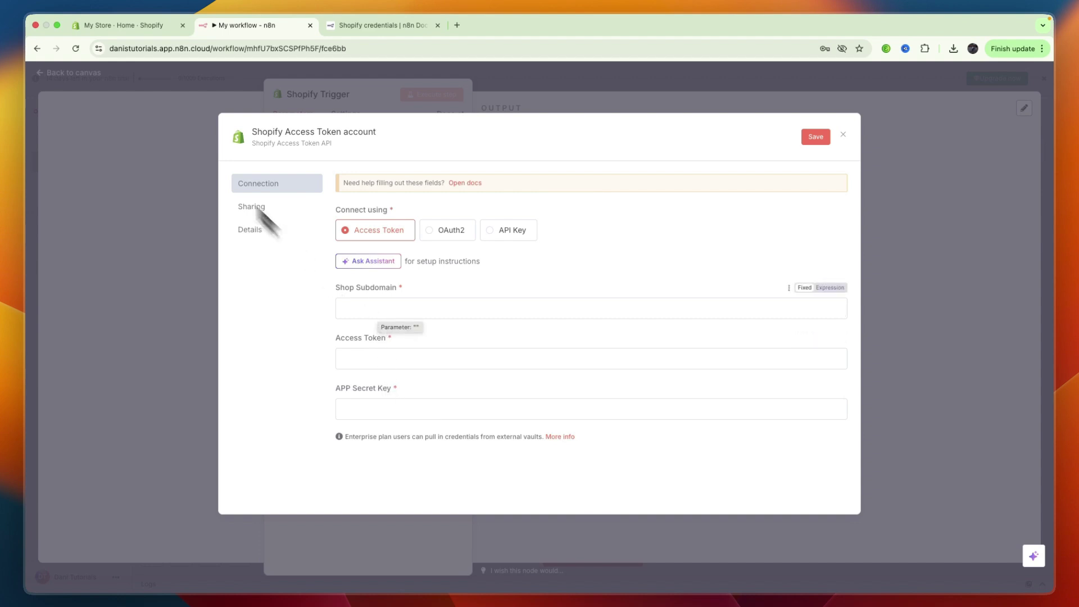
{"action": "left_click", "coordinate": [114, 25]}
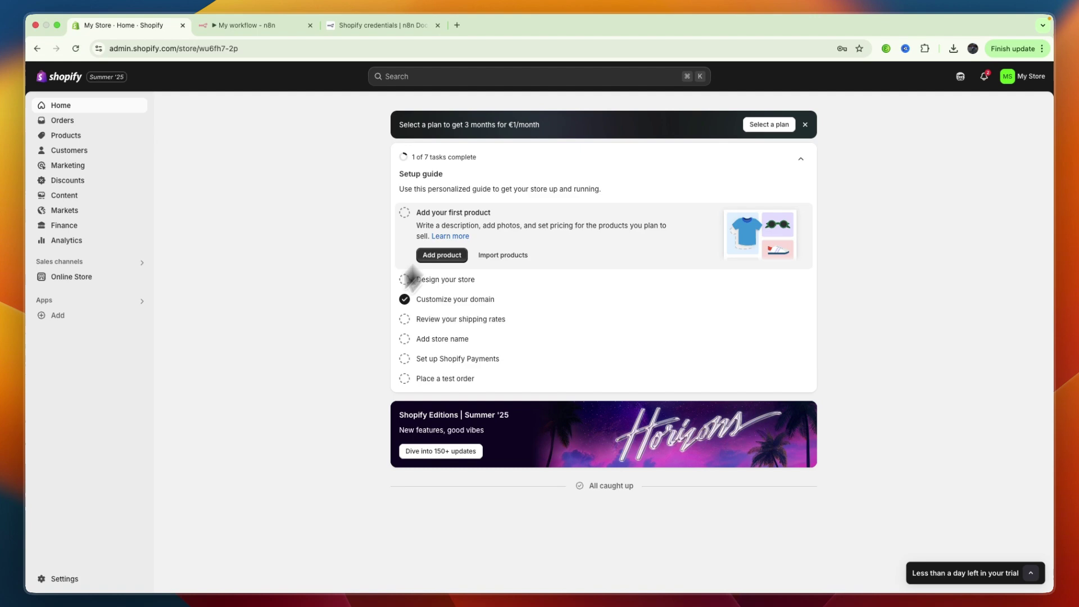
- Open Shopify's Domains settings and select store ID wu6fh7-2p in the admin address
{"action": "left_click", "coordinate": [60, 582]}
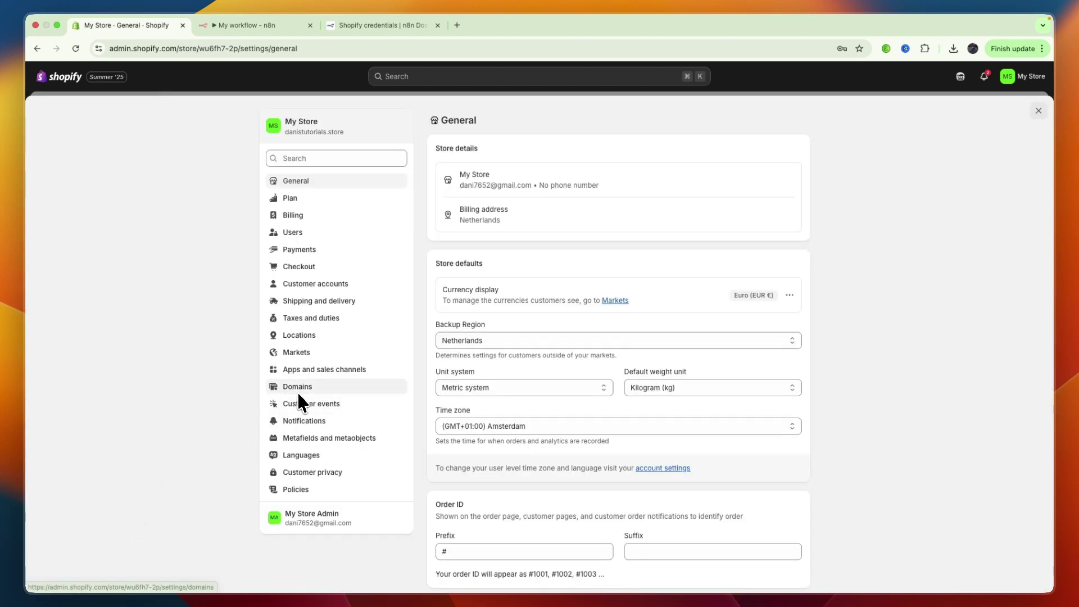
{"action": "left_click", "coordinate": [298, 389]}
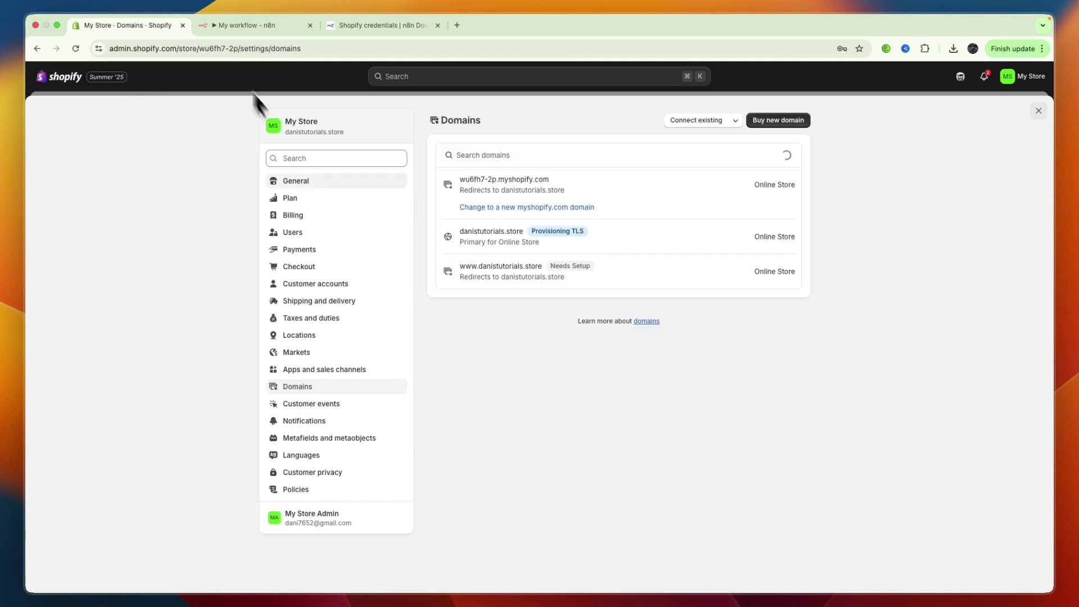
{"action": "left_click", "coordinate": [221, 51]}
{"action": "left_click", "coordinate": [226, 51]}
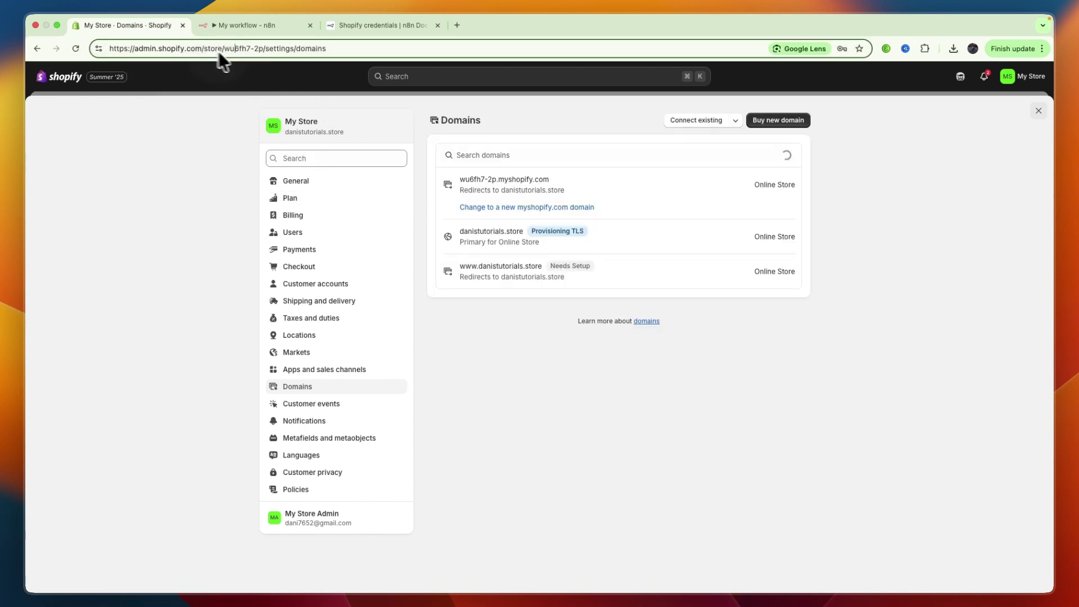
{"action": "double_click", "coordinate": [244, 47]}
- Paste wu6fh7-2p into the n8n credential's Shop Subdomain field
{"action": "left_click", "coordinate": [253, 24]}
{"action": "left_click", "coordinate": [381, 308]}
{"action": "key", "text": "ctrl+v"}
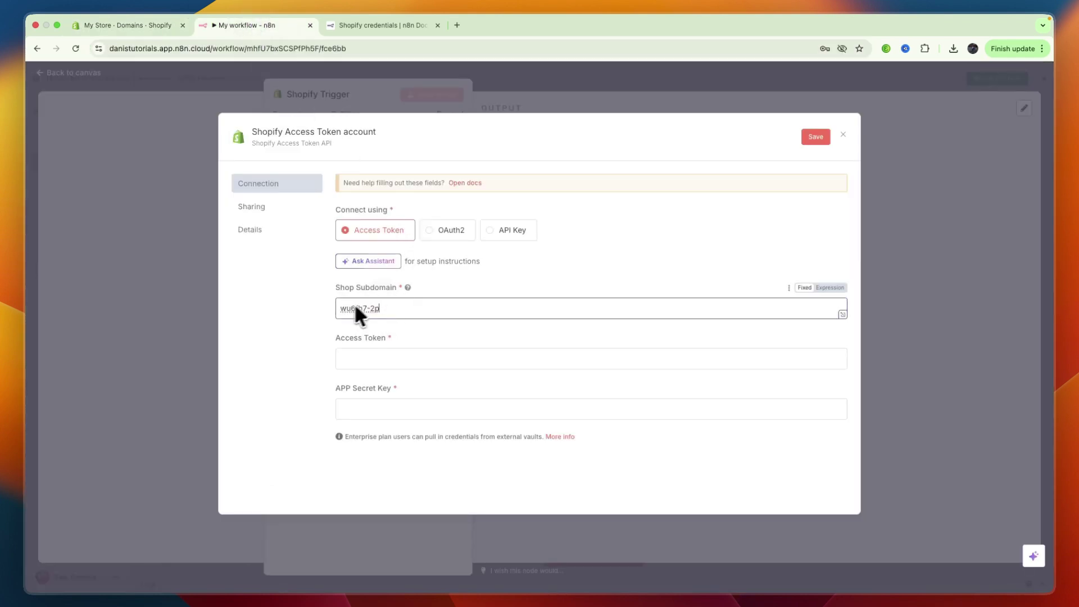
{"action": "left_click", "coordinate": [148, 24]}
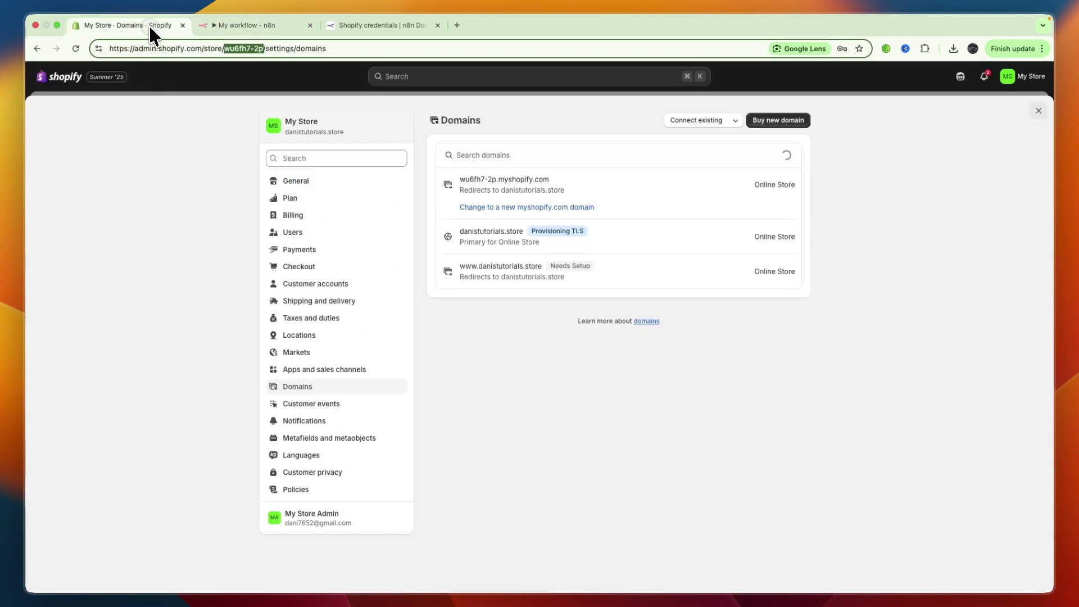
{"action": "left_click", "coordinate": [535, 356]}
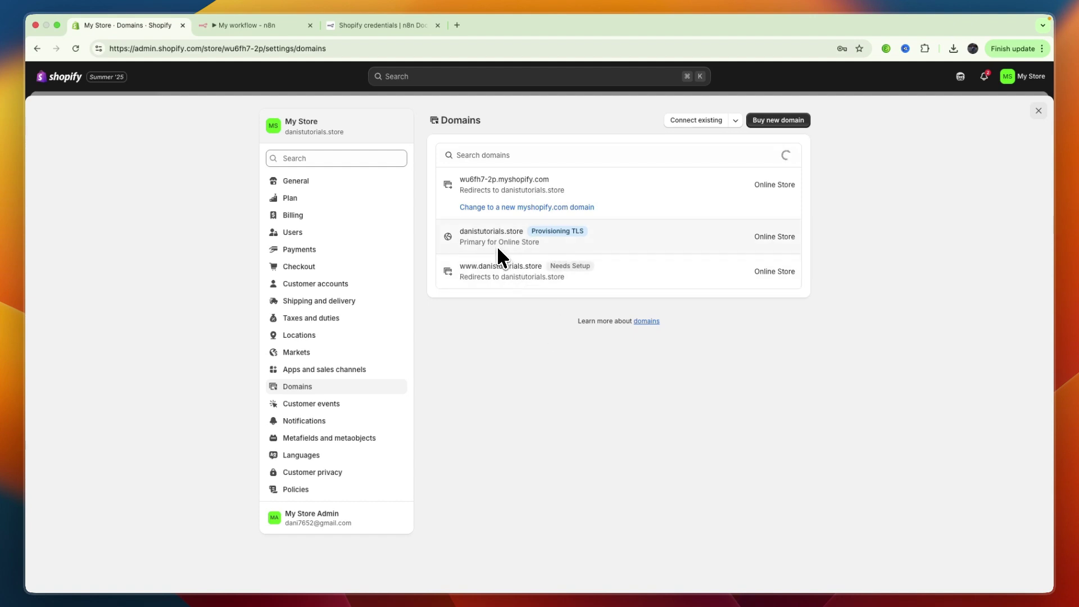
- Create a Shopify custom app named n8n under Apps and sales channels > Develop apps
{"action": "left_click", "coordinate": [314, 370]}
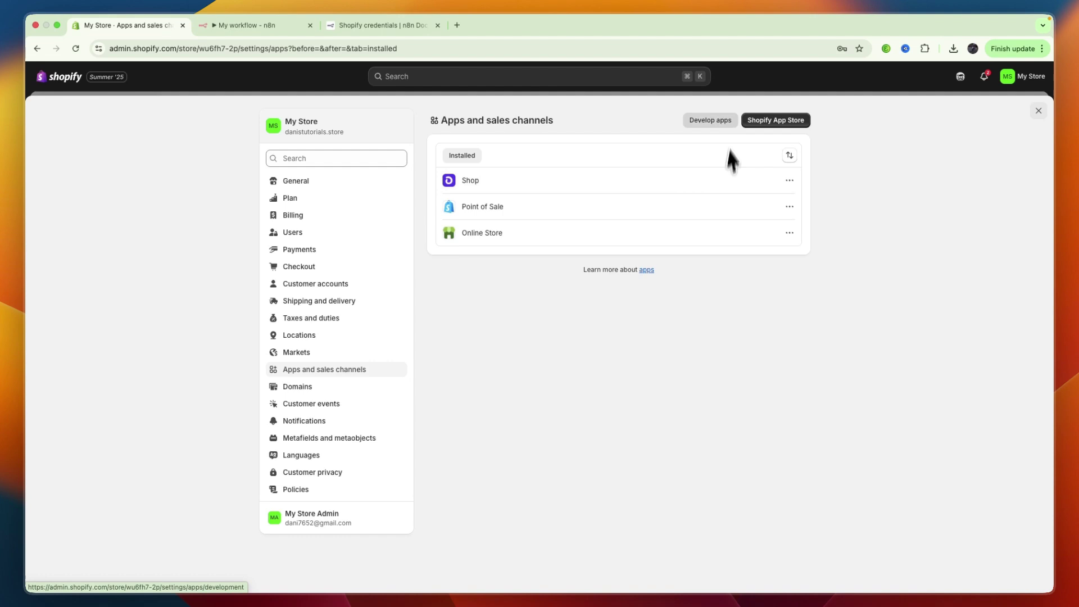
{"action": "left_click", "coordinate": [712, 121]}
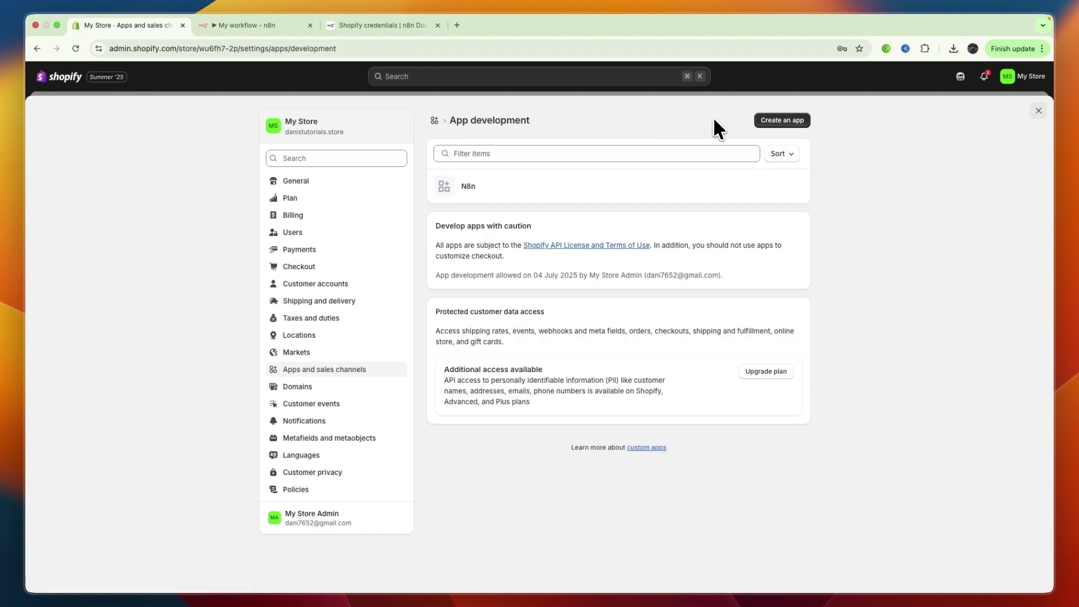
{"action": "left_click", "coordinate": [801, 121]}
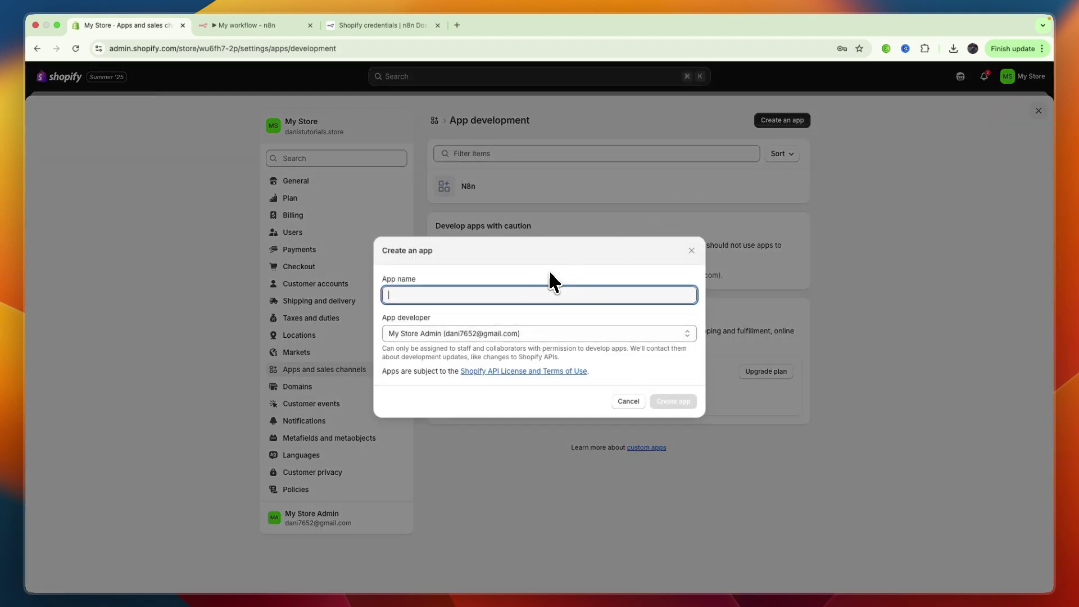
{"action": "type", "text": "n8n"}
{"action": "left_click", "coordinate": [676, 402]}
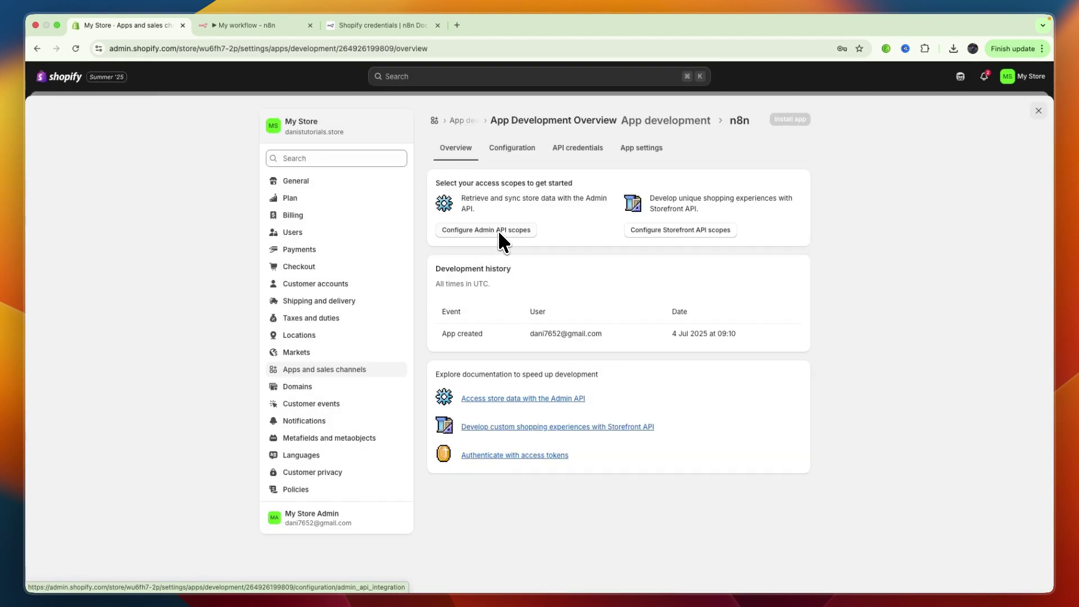
- Grant the n8n app the read_orders Admin API scope and save it
{"action": "left_click", "coordinate": [497, 232]}
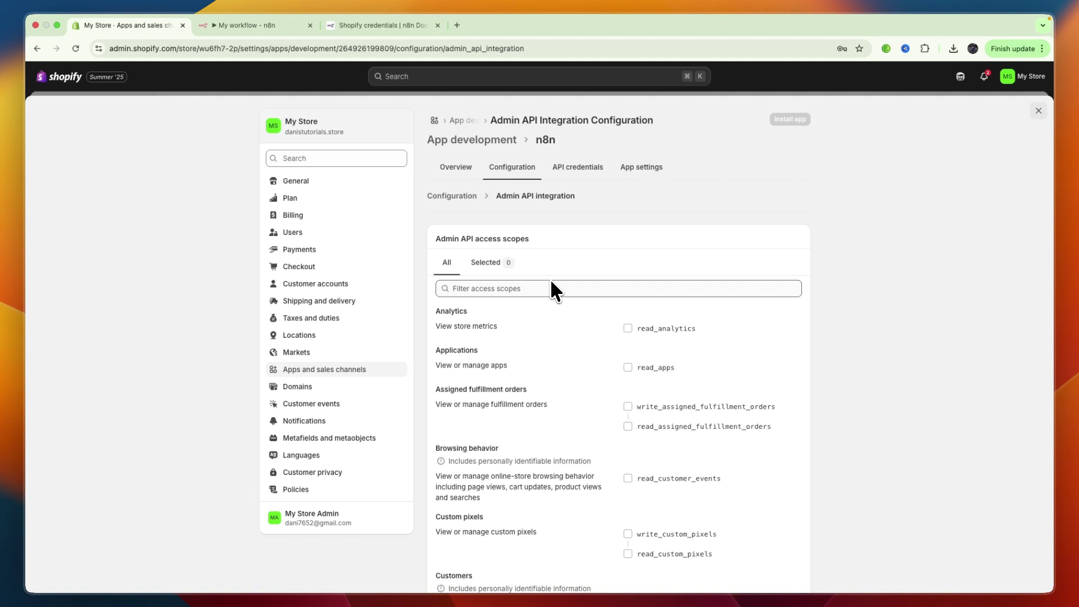
{"action": "scroll", "coordinate": [590, 337], "scroll_direction": "down", "scroll_amount": 5}
{"action": "scroll", "coordinate": [602, 350], "scroll_direction": "down", "scroll_amount": 2}
{"action": "scroll", "coordinate": [601, 363], "scroll_direction": "down", "scroll_amount": 3}
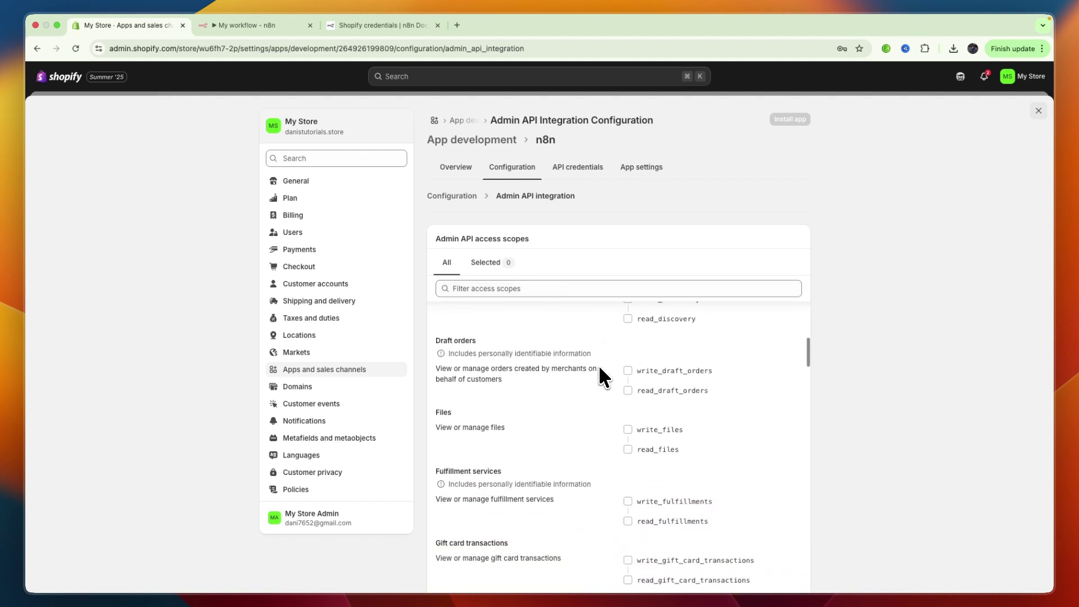
{"action": "scroll", "coordinate": [599, 375], "scroll_direction": "down", "scroll_amount": 2}
{"action": "scroll", "coordinate": [598, 375], "scroll_direction": "down", "scroll_amount": 2}
{"action": "scroll", "coordinate": [597, 377], "scroll_direction": "down", "scroll_amount": 1}
{"action": "scroll", "coordinate": [595, 380], "scroll_direction": "down", "scroll_amount": 3}
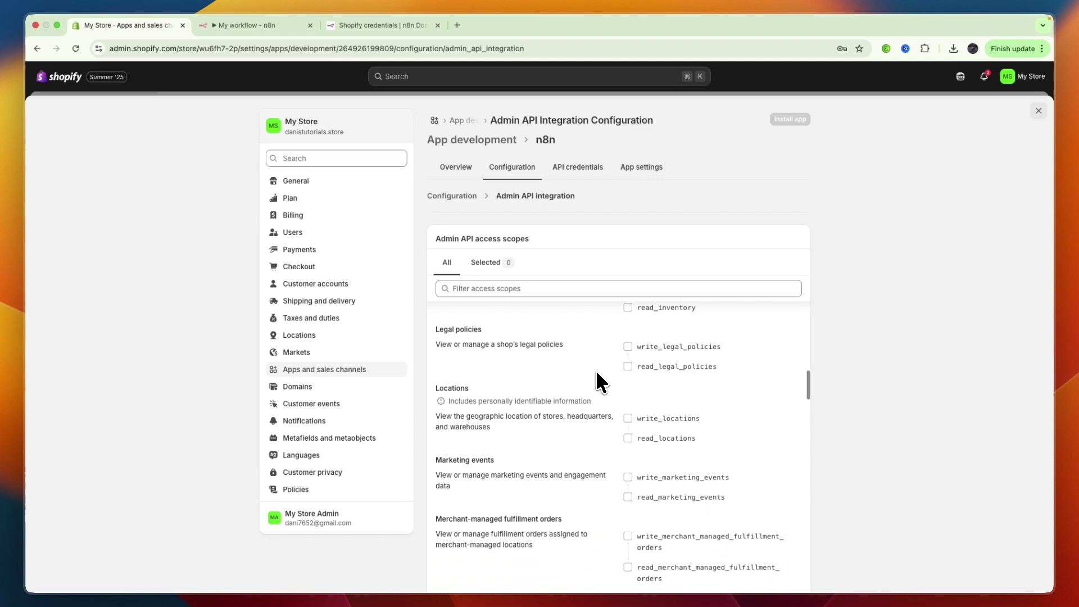
{"action": "scroll", "coordinate": [597, 379], "scroll_direction": "down", "scroll_amount": 1}
{"action": "scroll", "coordinate": [595, 379], "scroll_direction": "down", "scroll_amount": 3}
{"action": "scroll", "coordinate": [596, 380], "scroll_direction": "down", "scroll_amount": 3}
{"action": "left_click", "coordinate": [253, 25]}
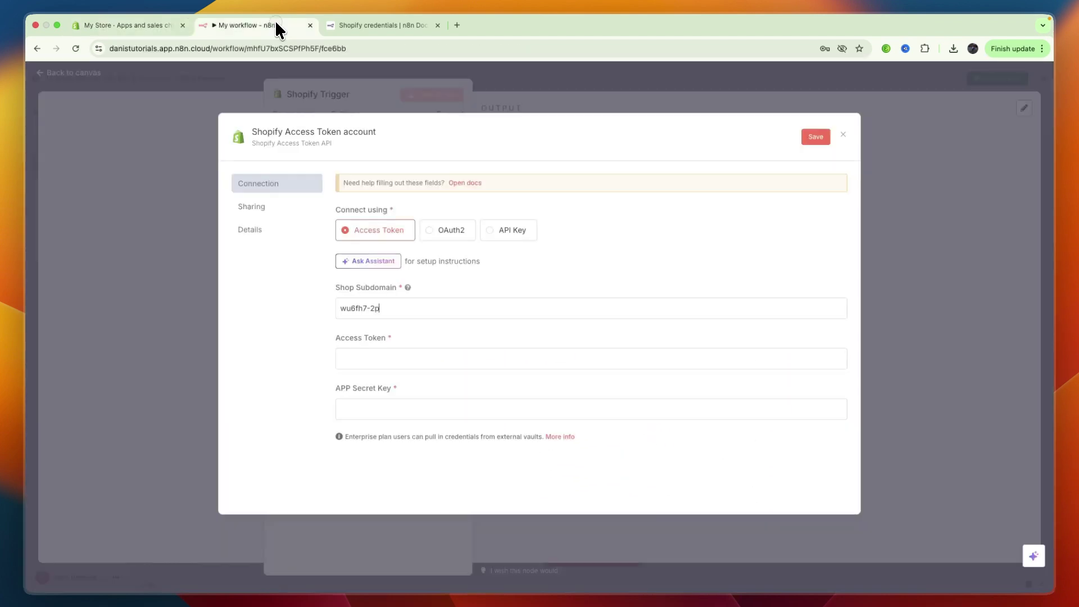
{"action": "left_click", "coordinate": [136, 25]}
{"action": "scroll", "coordinate": [562, 487], "scroll_direction": "down", "scroll_amount": 2}
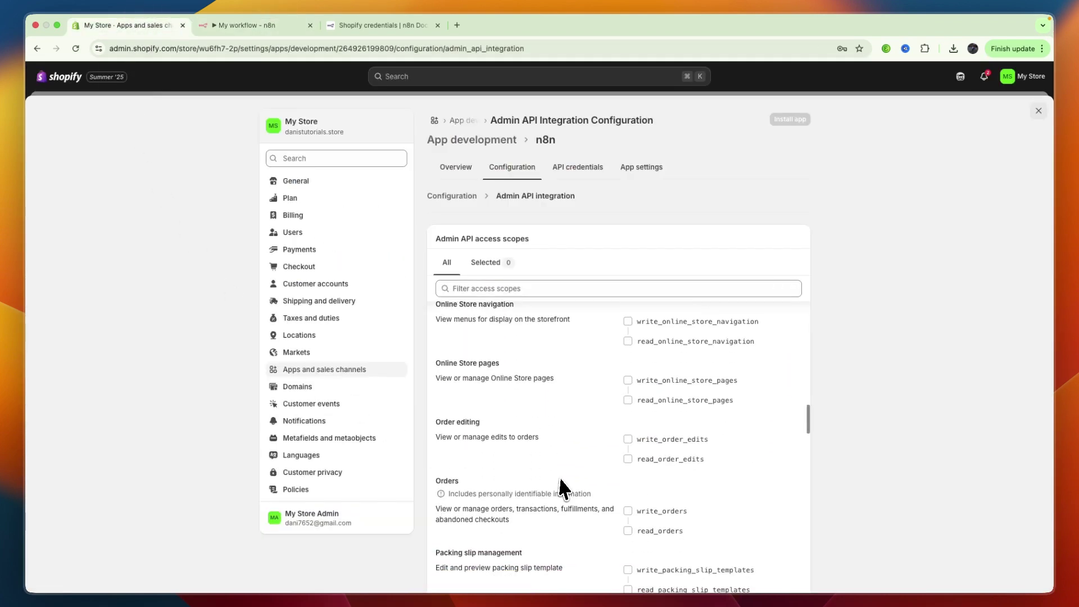
{"action": "scroll", "coordinate": [563, 487], "scroll_direction": "down", "scroll_amount": 1}
{"action": "left_click", "coordinate": [629, 511]}
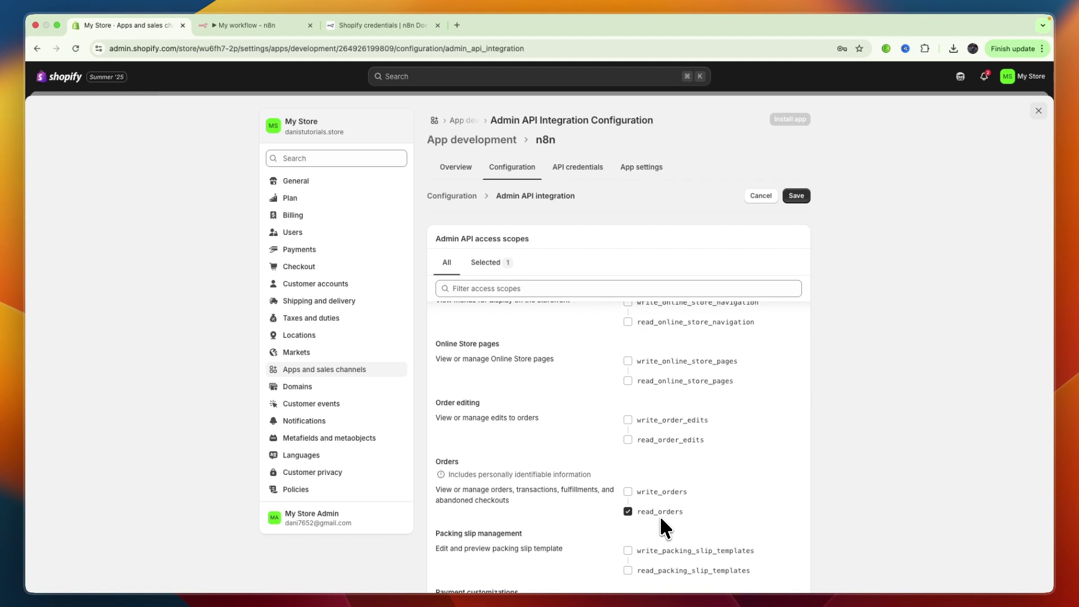
{"action": "left_click", "coordinate": [796, 196]}
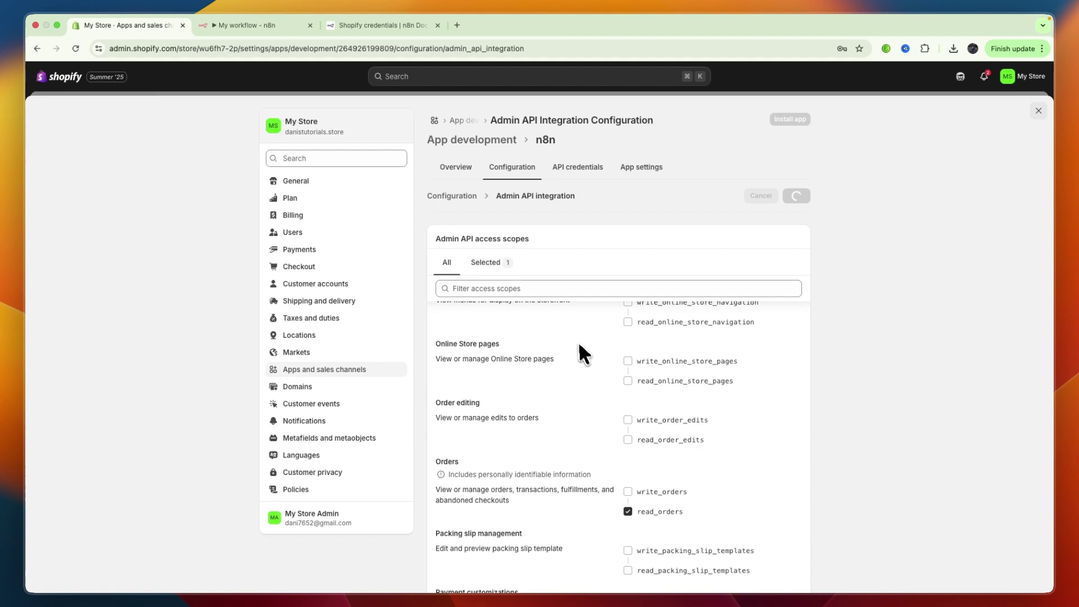
{"action": "left_click", "coordinate": [454, 168]}
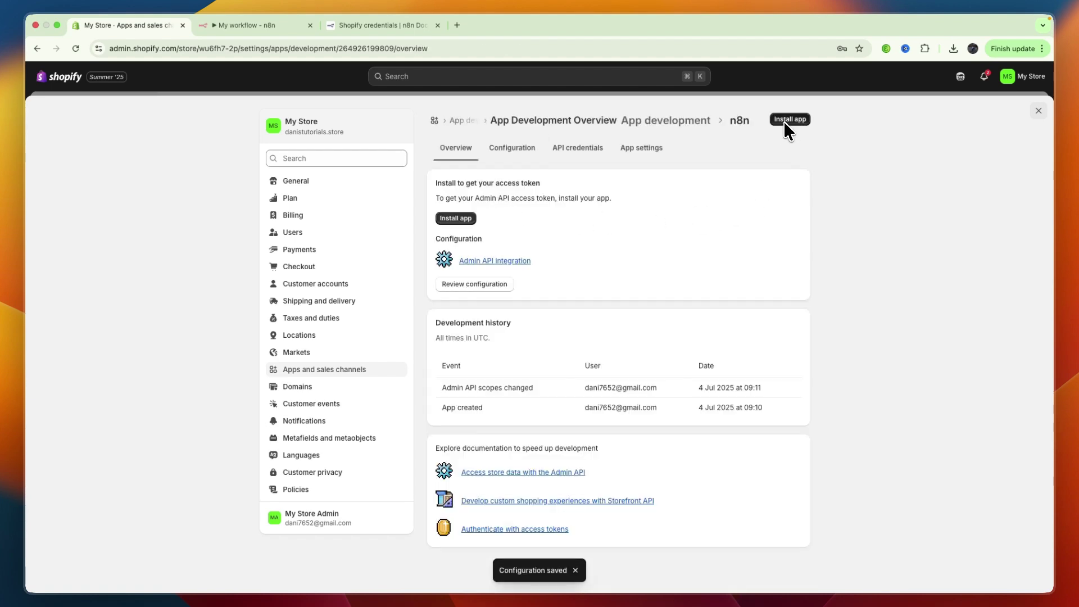
- Install the n8n custom app on the Shopify store
{"action": "left_click", "coordinate": [786, 121]}
{"action": "left_click", "coordinate": [680, 381]}
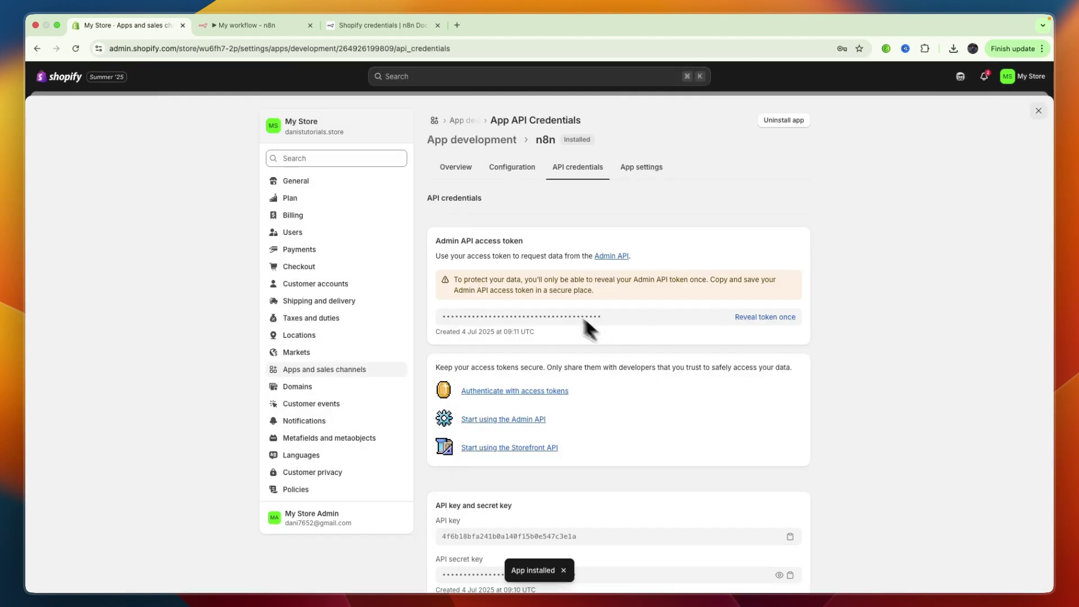
{"action": "left_click_drag", "start_coordinate": [440, 242], "coordinate": [526, 237]}
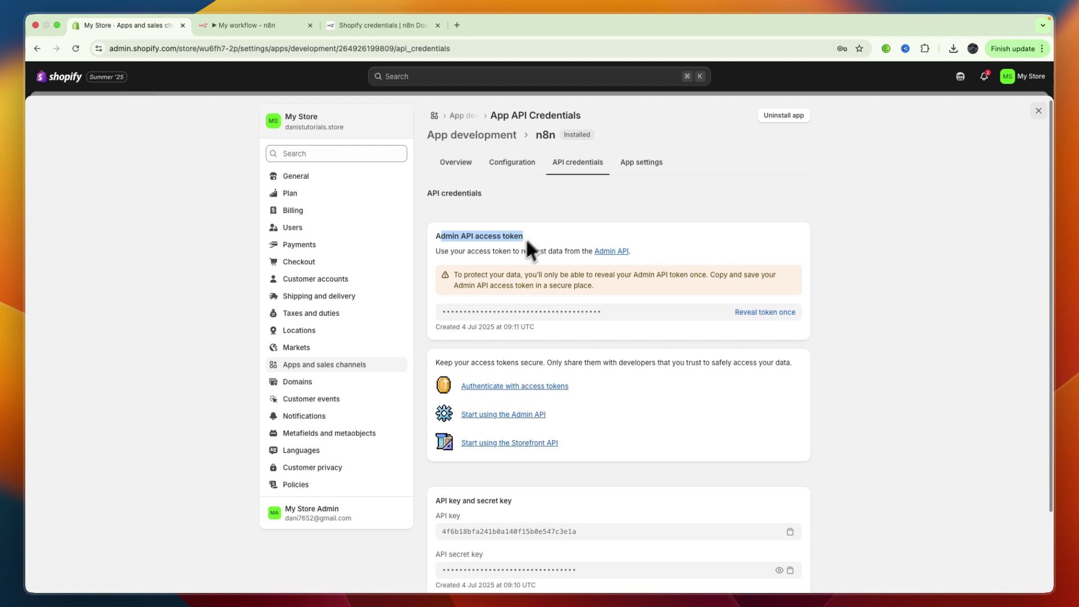
- Reveal the n8n app's Admin API access token and copy it
{"action": "left_click", "coordinate": [278, 27]}
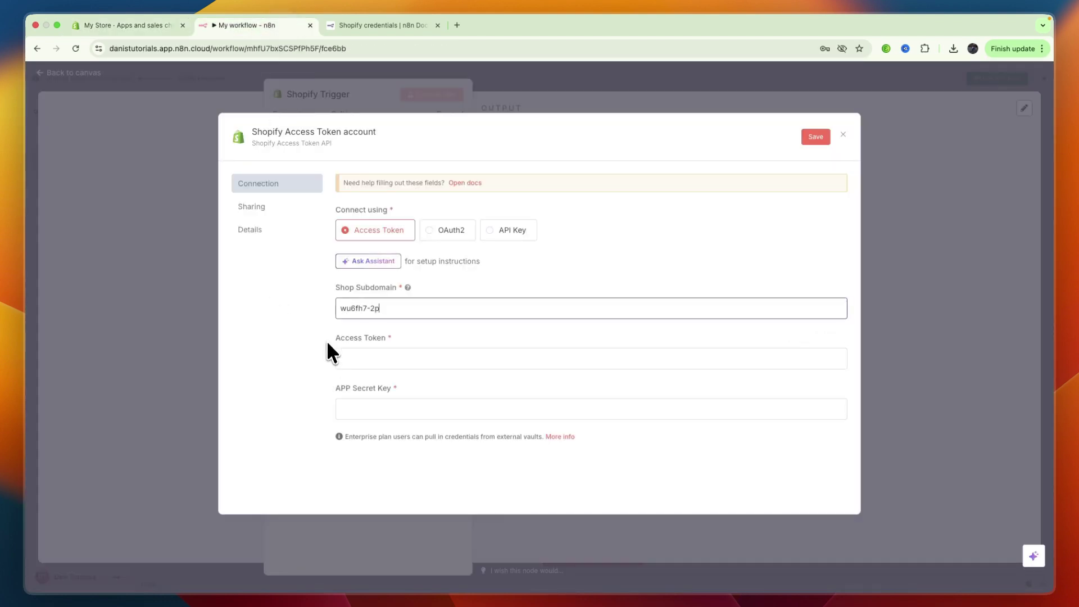
{"action": "left_click_drag", "start_coordinate": [329, 352], "coordinate": [390, 345]}
{"action": "left_click", "coordinate": [354, 330]}
{"action": "left_click", "coordinate": [101, 25]}
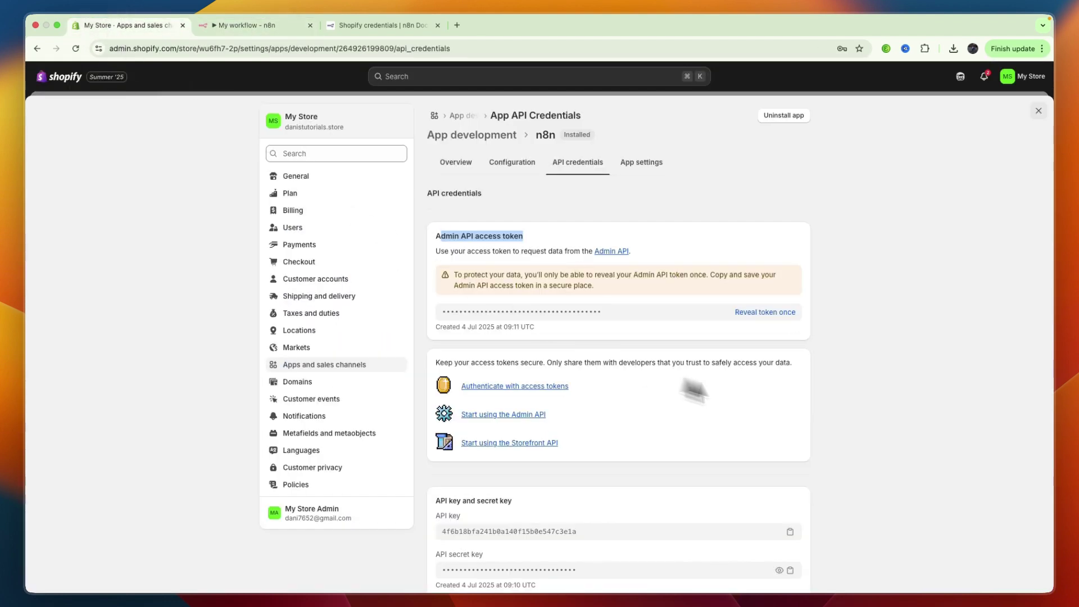
{"action": "left_click", "coordinate": [762, 314]}
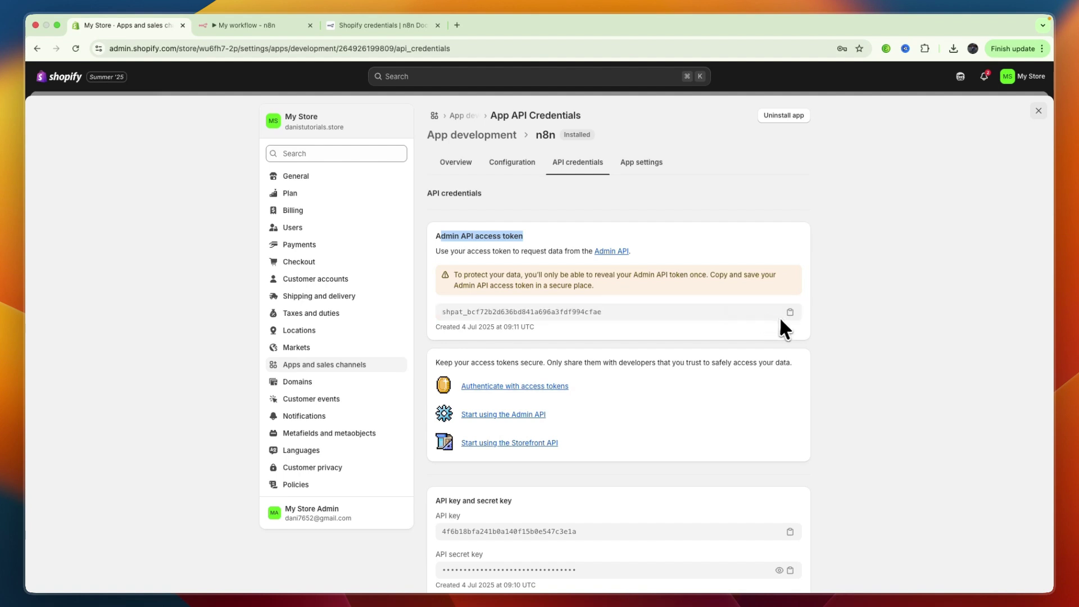
{"action": "left_click", "coordinate": [791, 311]}
{"action": "mouse_move", "coordinate": [160, 44]}
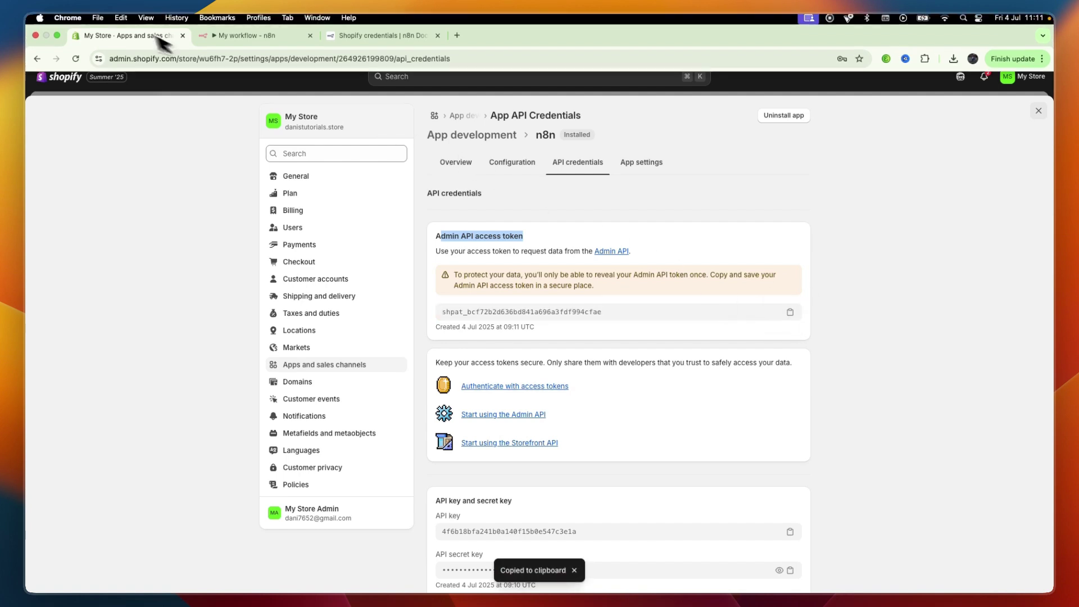
- Paste the Shopify access token into the n8n credential's Access Token field
{"action": "left_click", "coordinate": [212, 36]}
{"action": "left_click", "coordinate": [409, 358]}
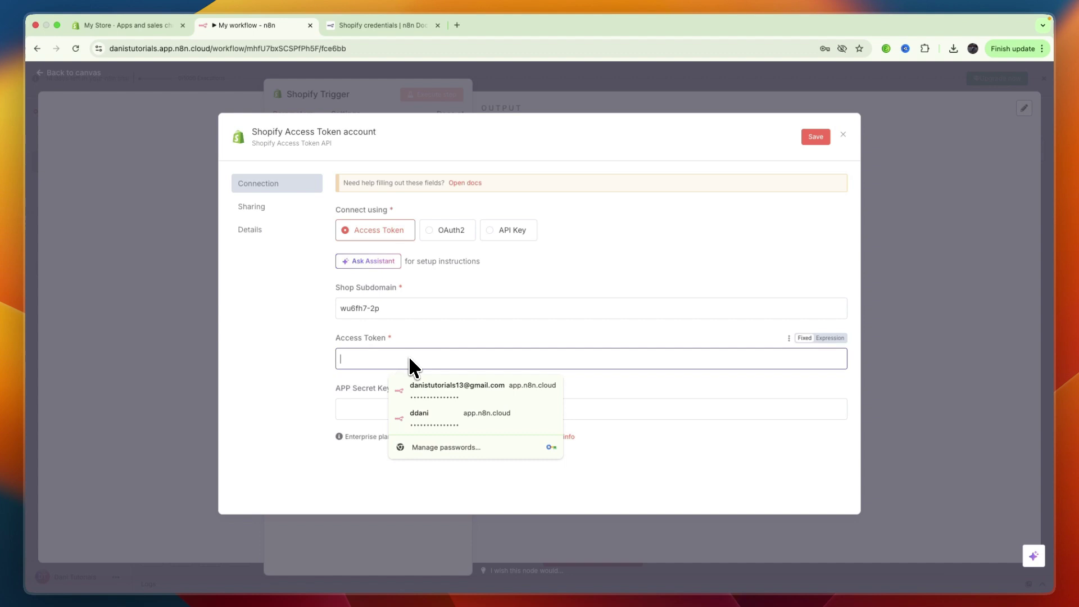
{"action": "key", "text": "super+v"}
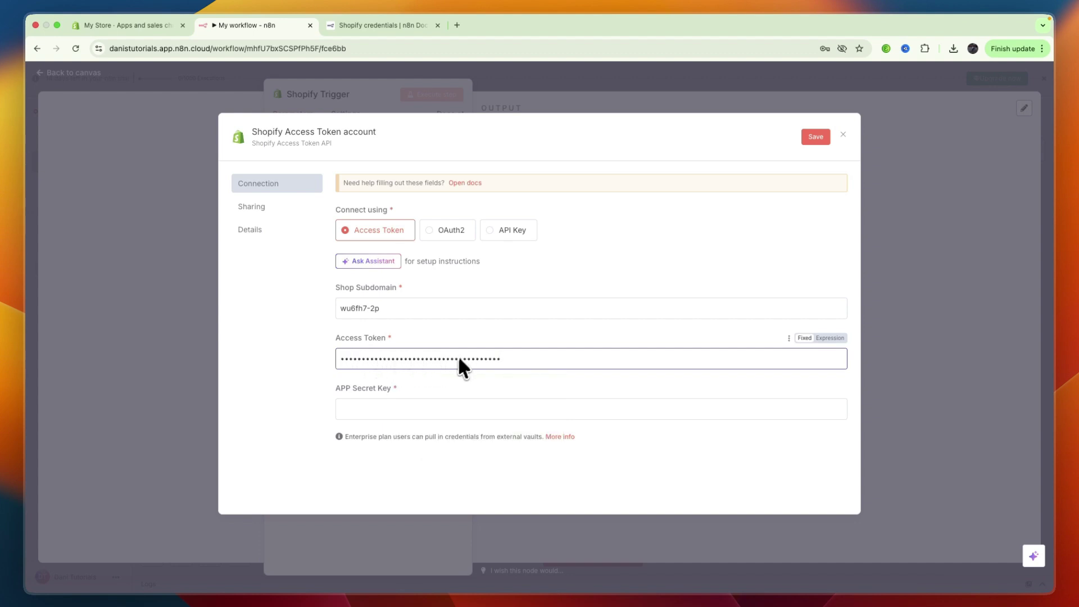
{"action": "mouse_move", "coordinate": [363, 387]}
{"action": "left_click_drag", "start_coordinate": [338, 387], "coordinate": [373, 389]}
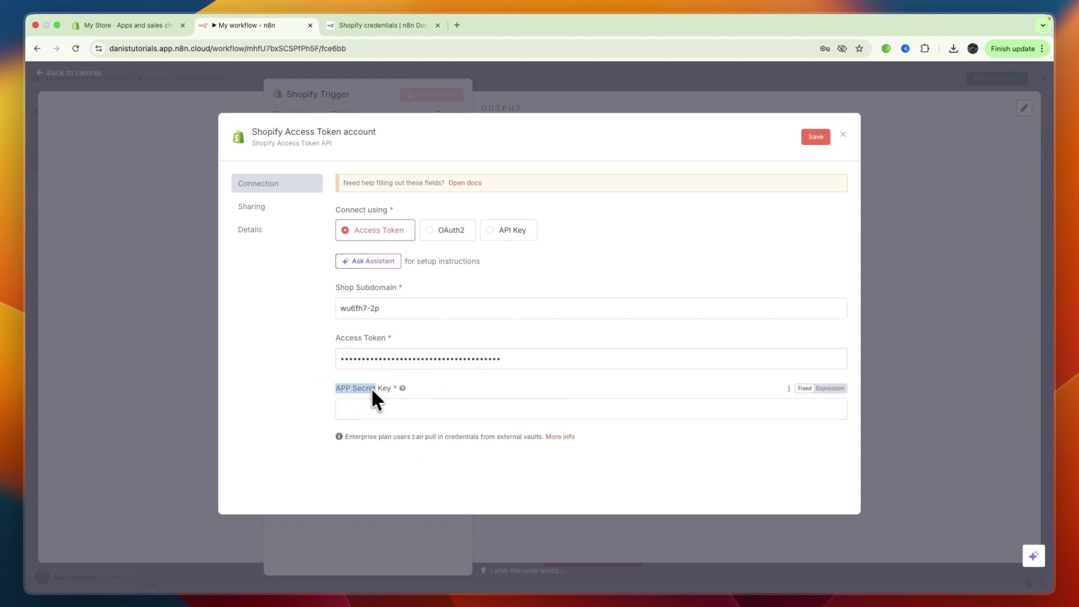
- Copy Shopify's API secret key into the n8n credential's APP Secret Key field
{"action": "left_click", "coordinate": [135, 26]}
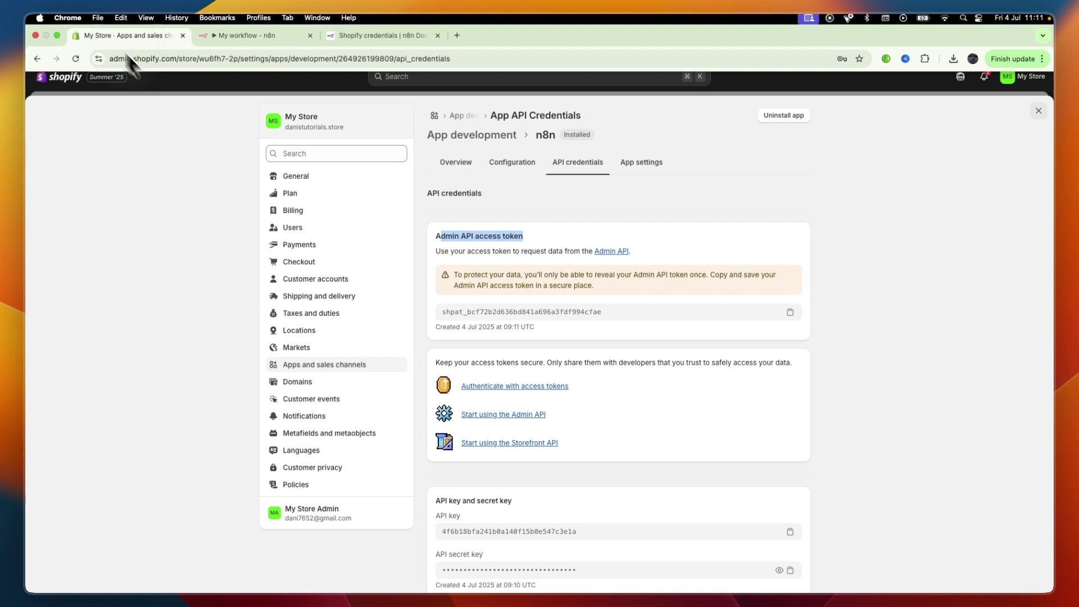
{"action": "left_click", "coordinate": [585, 230]}
{"action": "scroll", "coordinate": [591, 253], "scroll_direction": "down", "scroll_amount": 3}
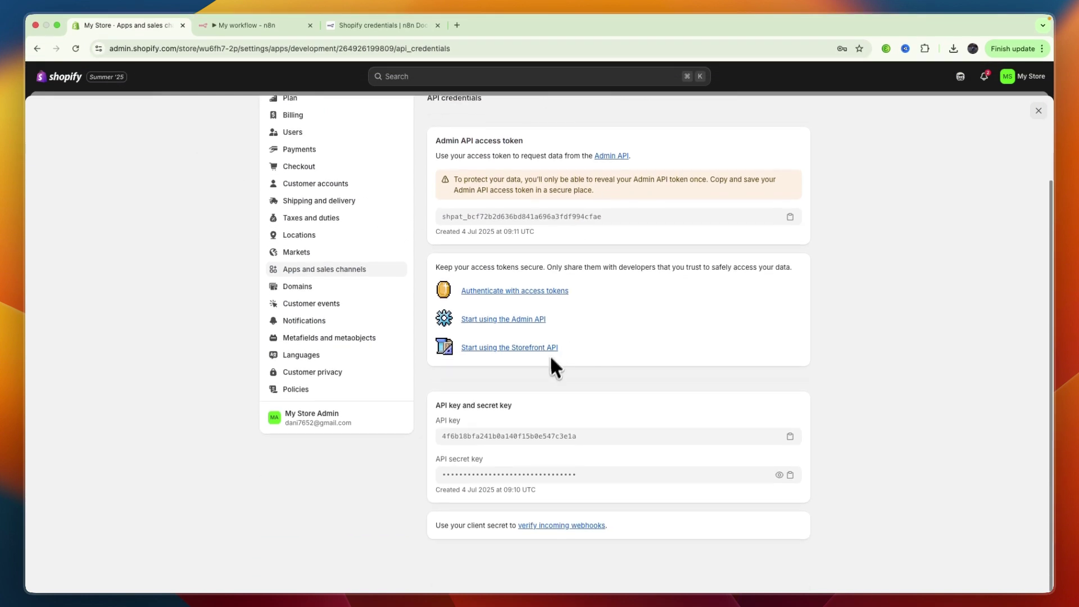
{"action": "left_click_drag", "start_coordinate": [434, 462], "coordinate": [453, 460]}
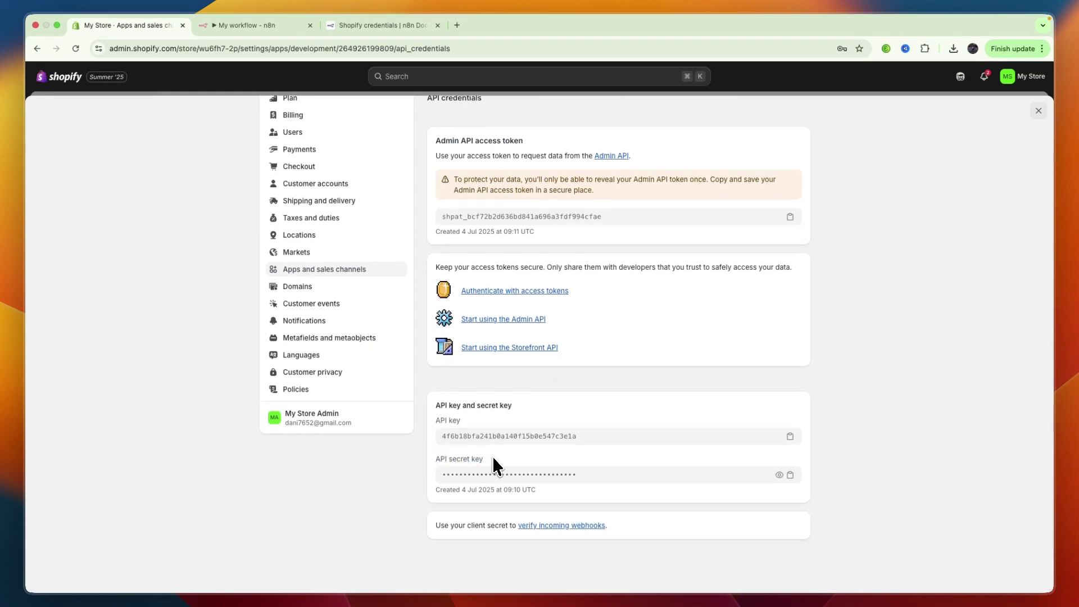
{"action": "left_click", "coordinate": [791, 475]}
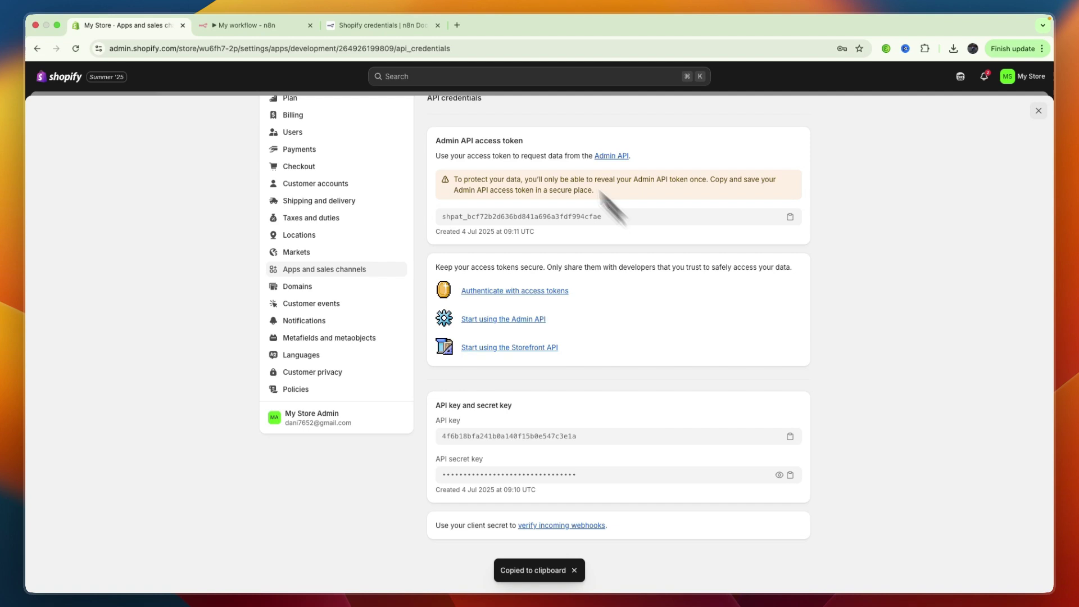
{"action": "left_click", "coordinate": [253, 27]}
{"action": "left_click", "coordinate": [395, 410]}
{"action": "key", "text": "ctrl+v"}
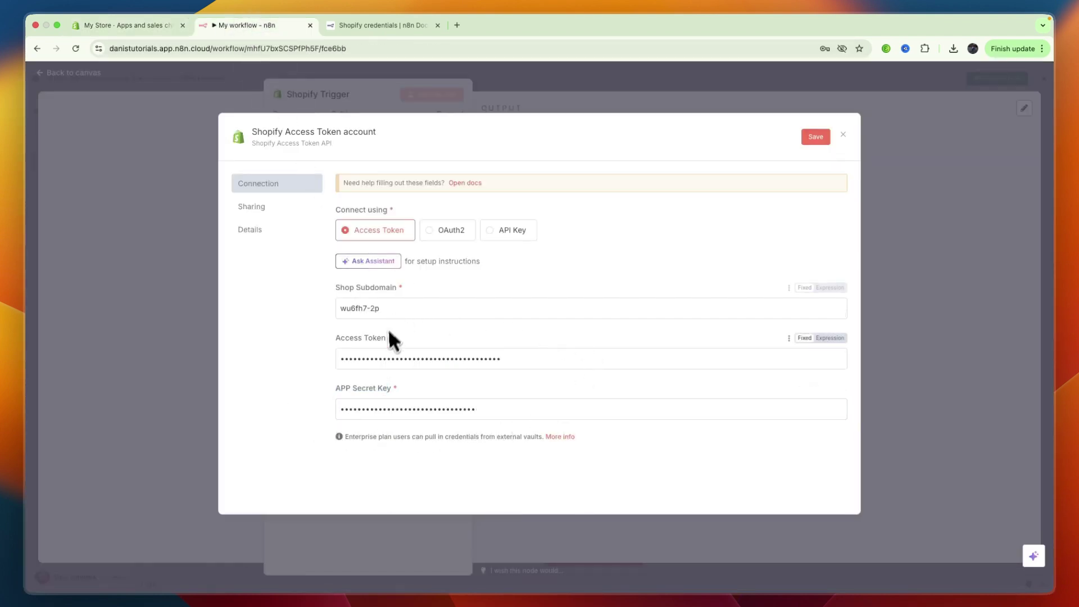
- Save the credential, then read the docs' Forbidden error section on read_orders and read_products
{"action": "left_click", "coordinate": [812, 136]}
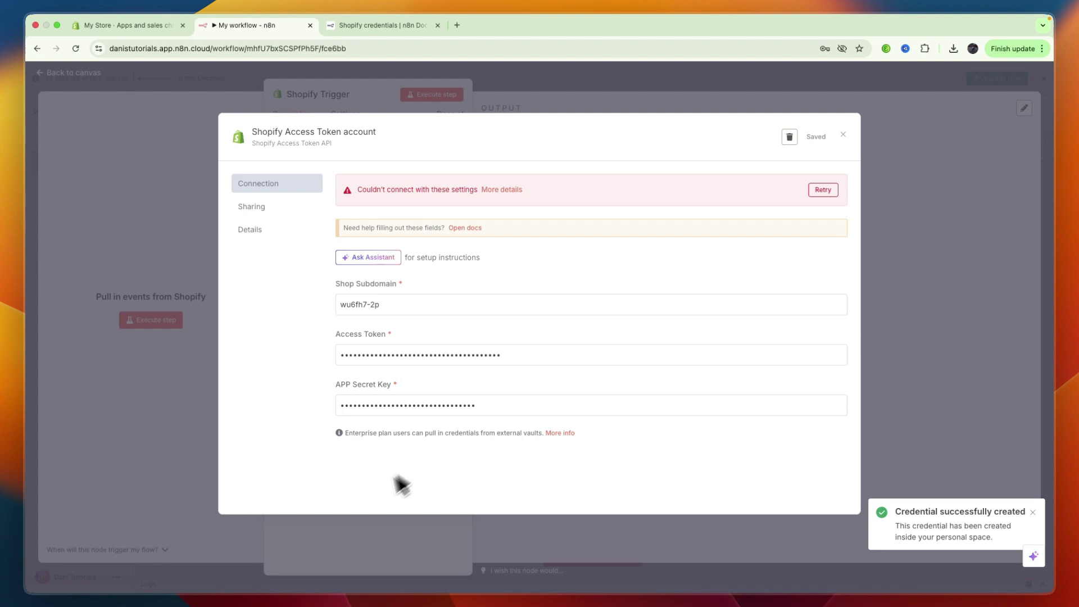
{"action": "key", "text": "ctrl+Tab"}
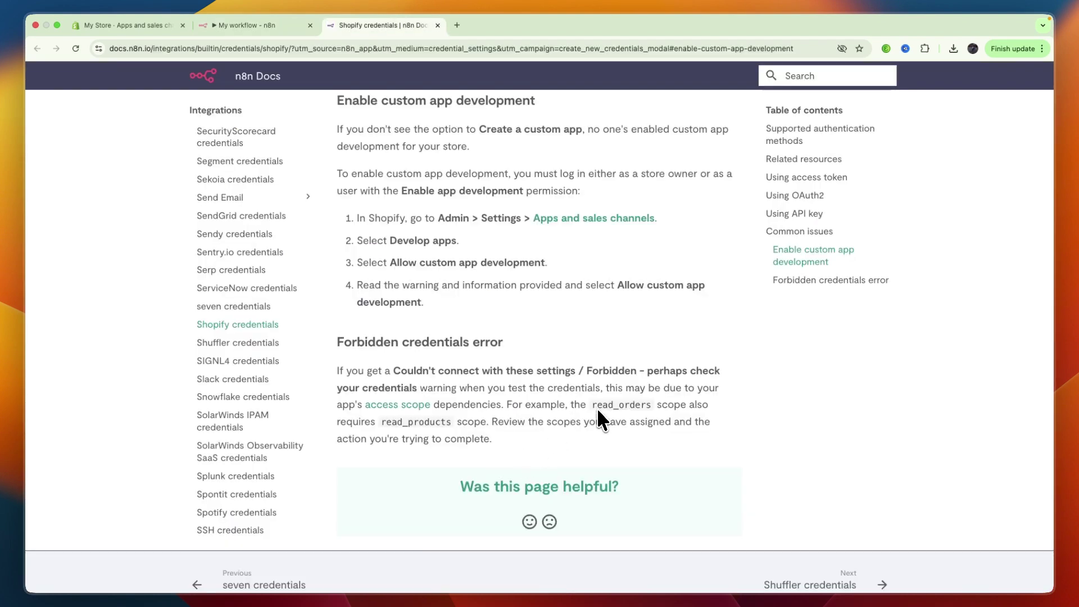
{"action": "left_click_drag", "start_coordinate": [424, 366], "coordinate": [446, 347]}
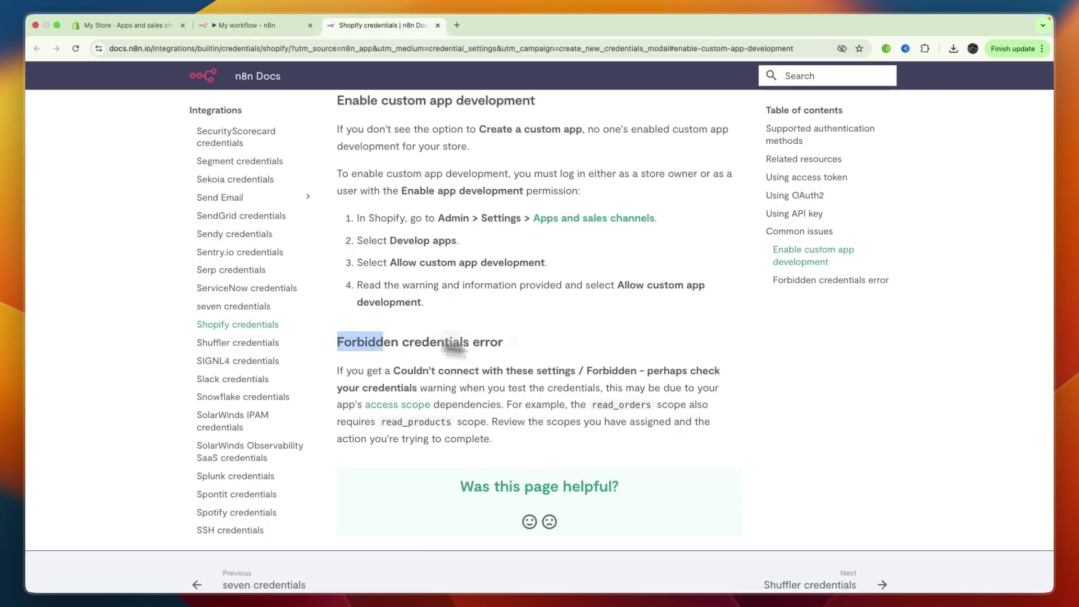
{"action": "left_click", "coordinate": [525, 361]}
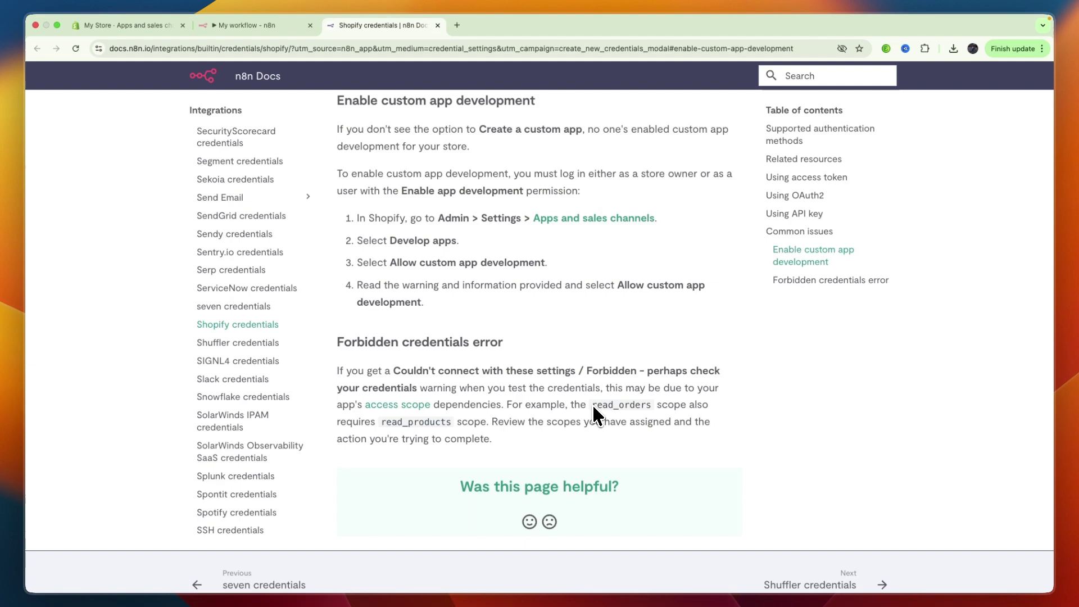
{"action": "left_click_drag", "start_coordinate": [593, 404], "coordinate": [652, 408]}
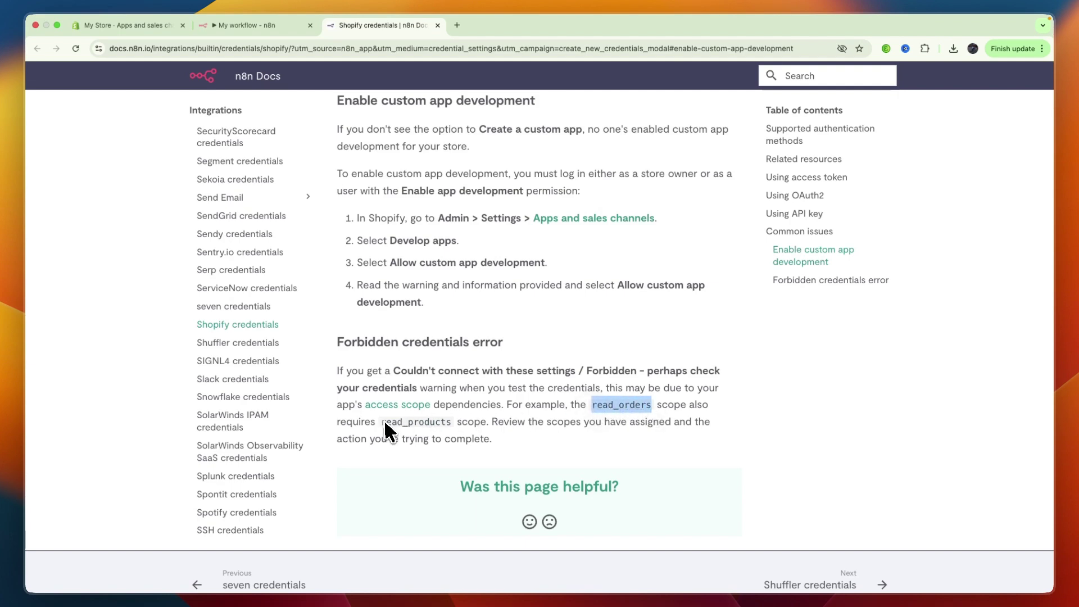
{"action": "left_click_drag", "start_coordinate": [382, 421], "coordinate": [465, 420]}
- Add the read_products scope to the n8n app's Admin API configuration and save
{"action": "left_click", "coordinate": [270, 30]}
{"action": "left_click", "coordinate": [155, 27]}
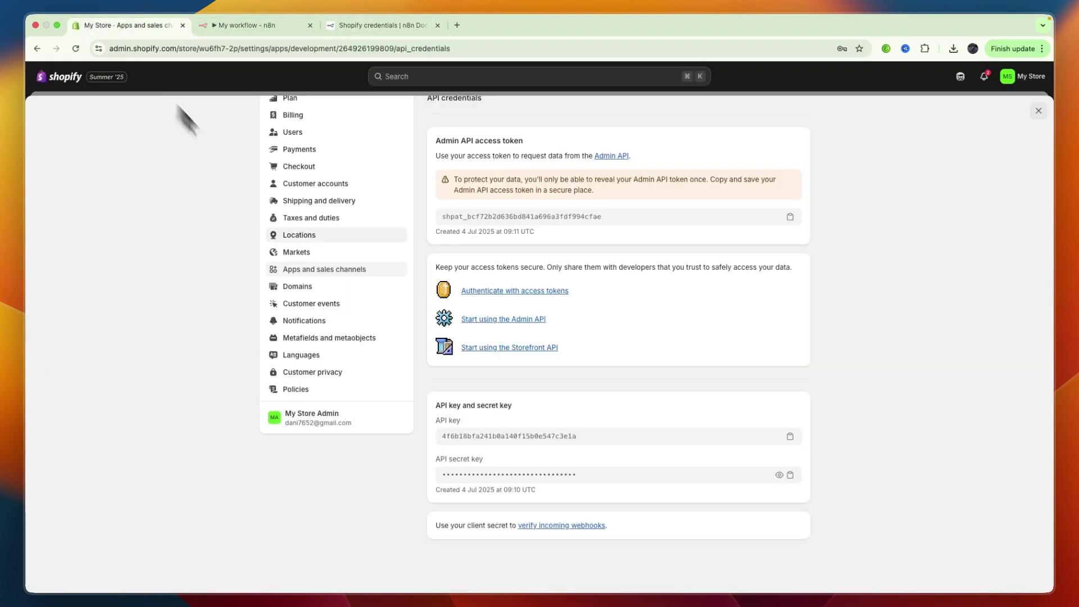
{"action": "scroll", "coordinate": [386, 285], "scroll_direction": "up", "scroll_amount": 3}
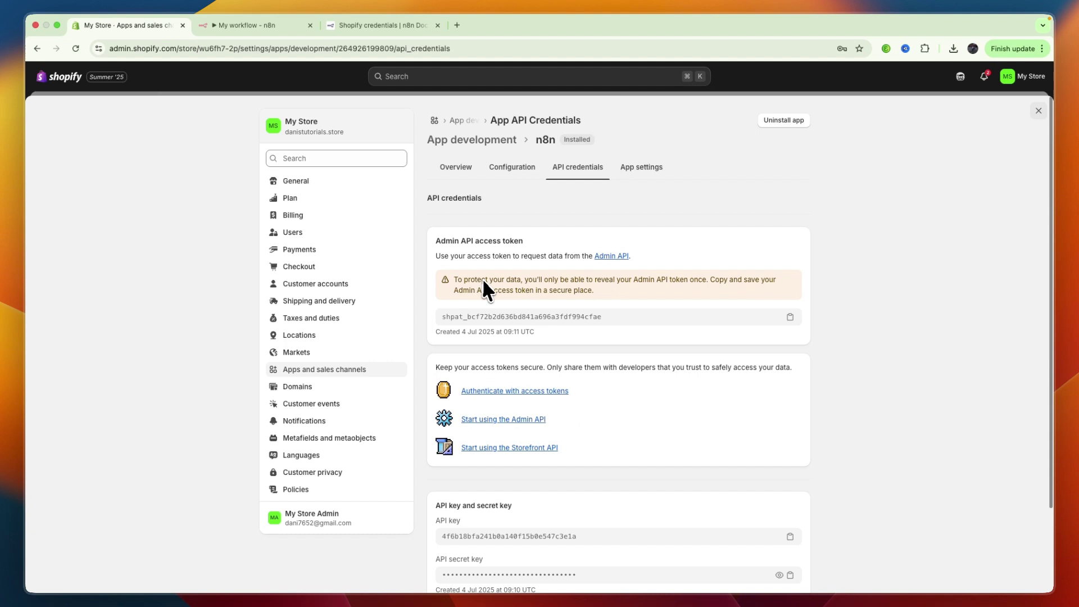
{"action": "left_click", "coordinate": [530, 154]}
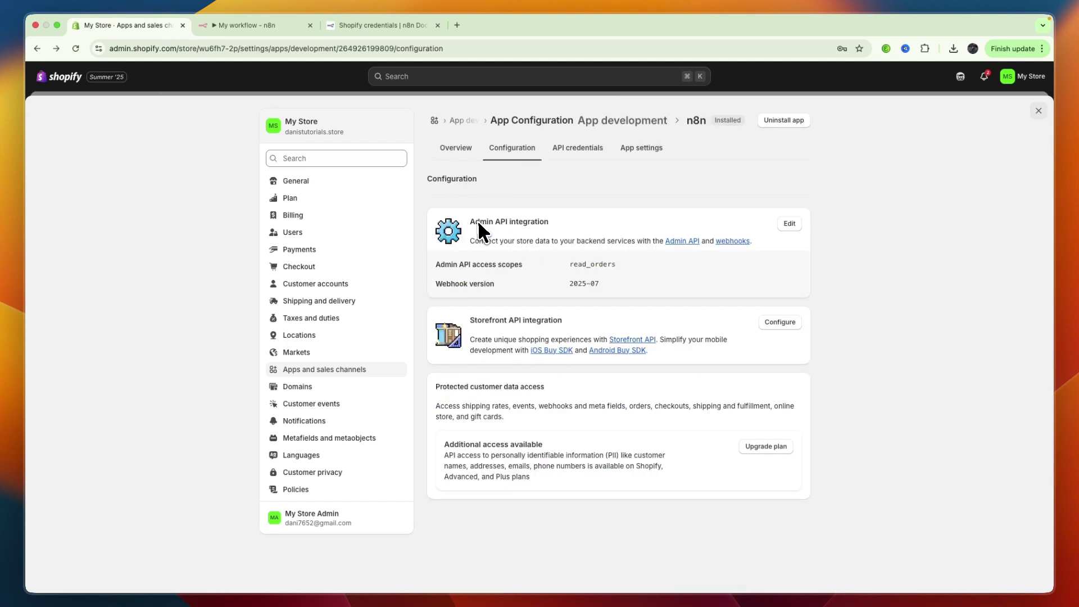
{"action": "left_click", "coordinate": [789, 225]}
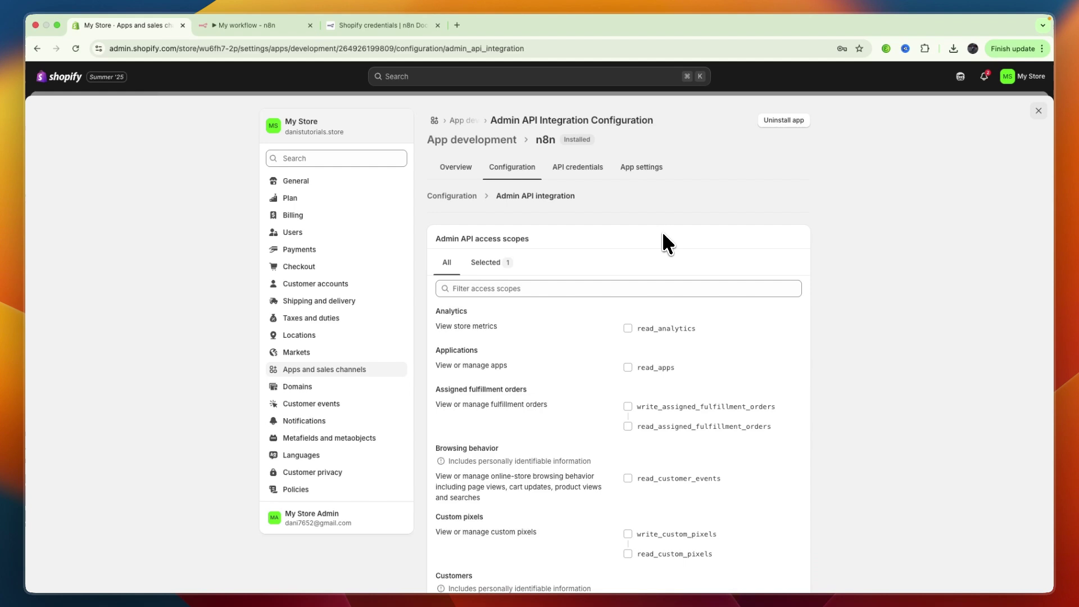
{"action": "scroll", "coordinate": [640, 374], "scroll_direction": "down", "scroll_amount": 3}
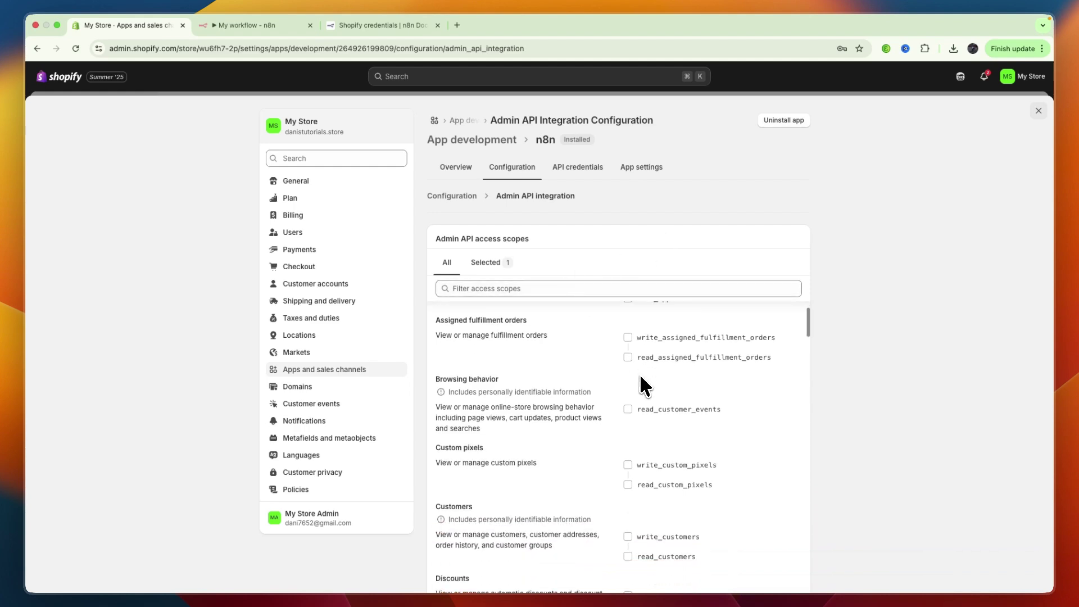
{"action": "scroll", "coordinate": [643, 377], "scroll_direction": "down", "scroll_amount": 5}
{"action": "scroll", "coordinate": [641, 378], "scroll_direction": "down", "scroll_amount": 5}
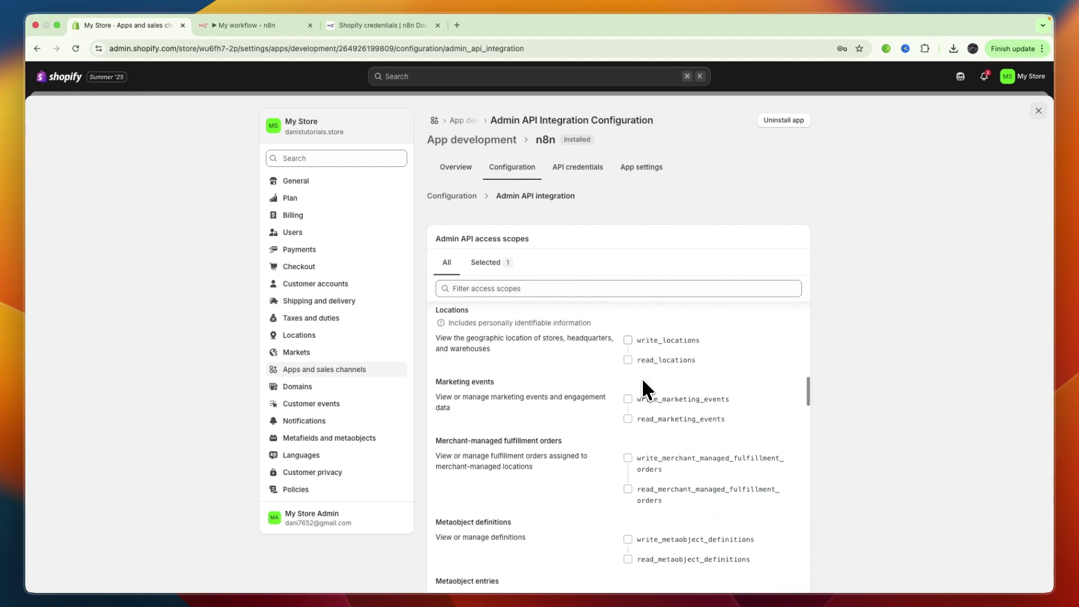
{"action": "scroll", "coordinate": [641, 378], "scroll_direction": "down", "scroll_amount": 3}
{"action": "scroll", "coordinate": [642, 376], "scroll_direction": "down", "scroll_amount": 5}
{"action": "left_click", "coordinate": [628, 488]}
{"action": "left_click", "coordinate": [798, 195]}
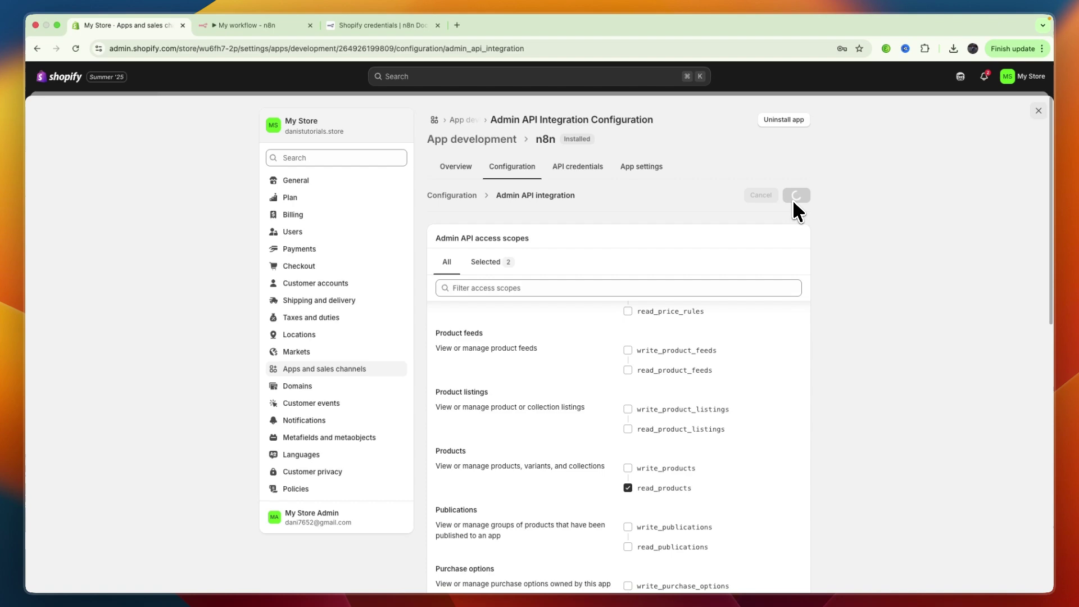
{"action": "left_click", "coordinate": [282, 26]}
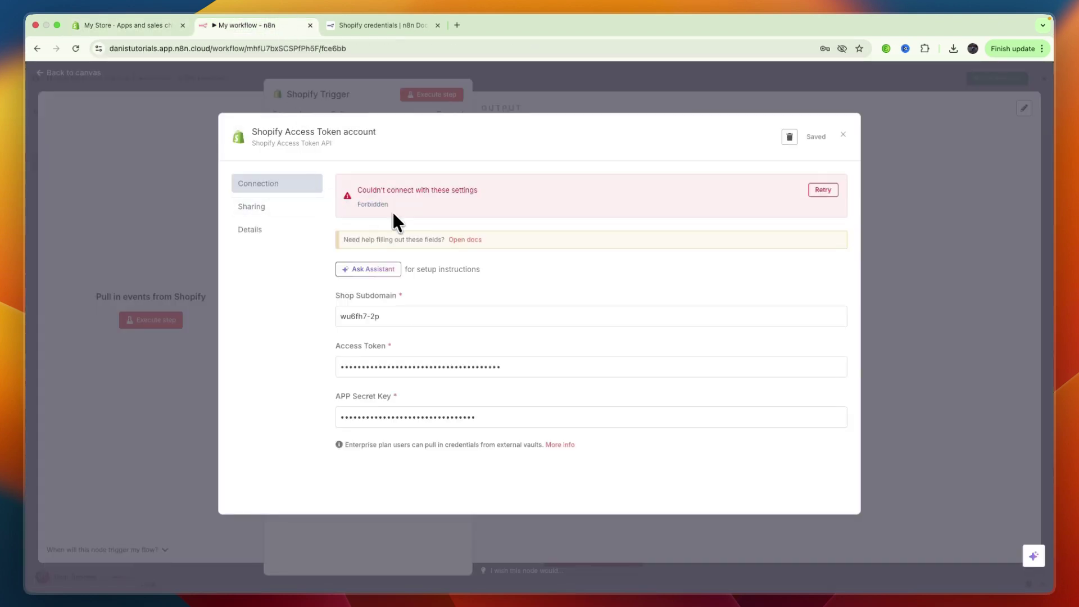
- Back in n8n, retest the Shopify Access Token credential until 'Connection tested successfully' shows
{"action": "key", "text": "ctrl+Tab"}
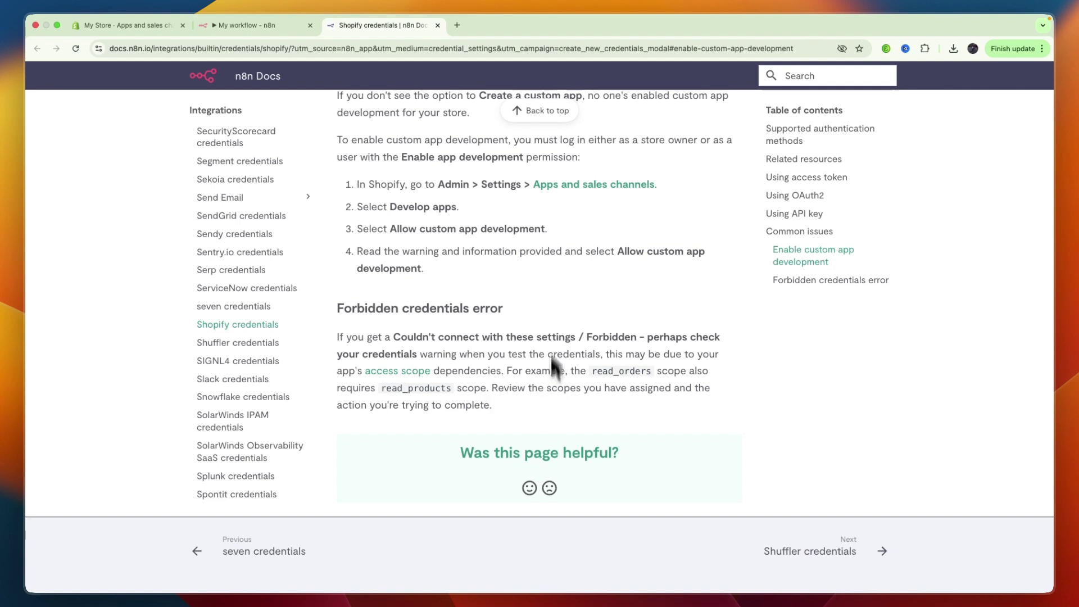
{"action": "left_click", "coordinate": [247, 26]}
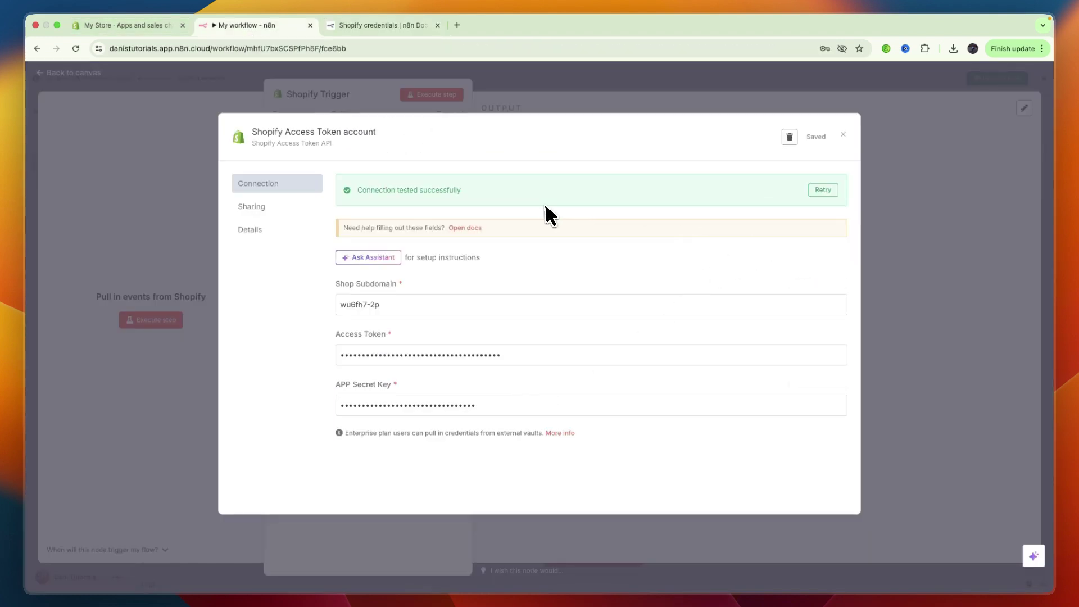
{"action": "left_click_drag", "start_coordinate": [356, 191], "coordinate": [509, 188]}
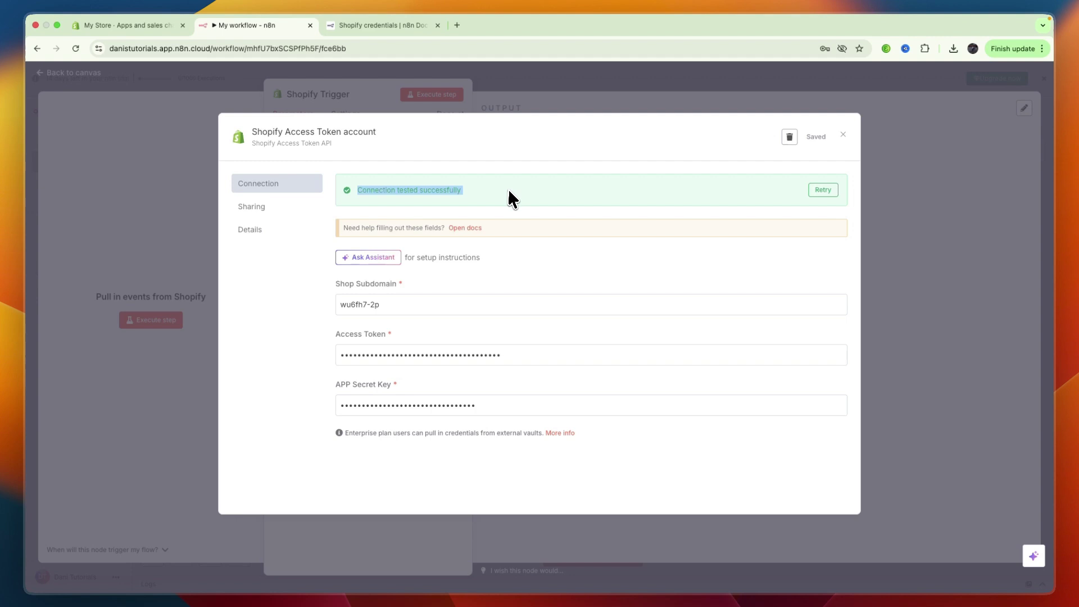
{"action": "left_click", "coordinate": [509, 189]}
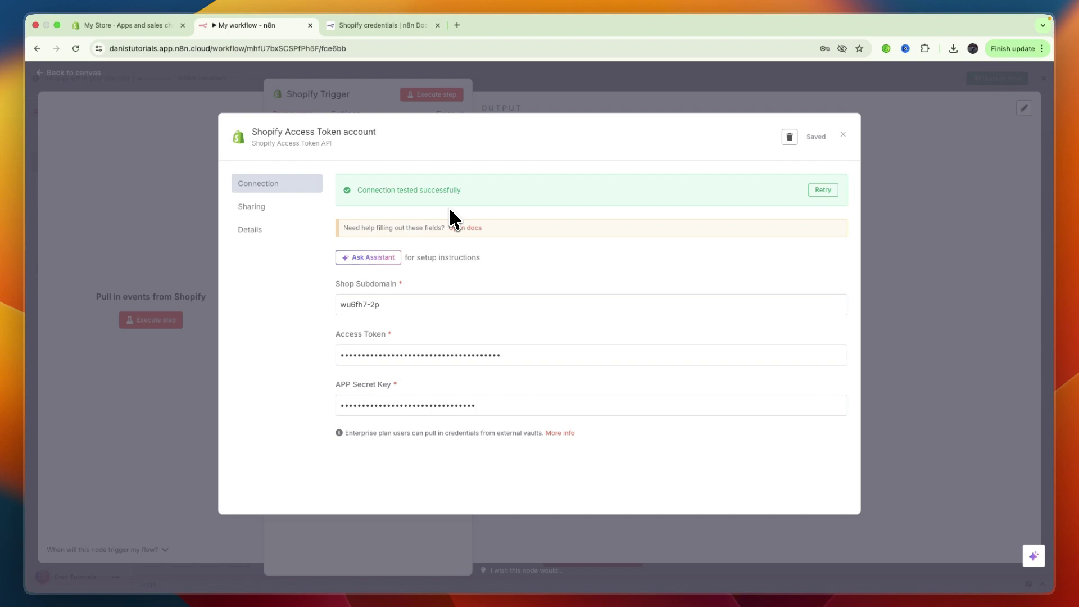
{"action": "triple_click", "coordinate": [467, 202]}
{"action": "left_click", "coordinate": [468, 197]}
- Close the credential dialog and start a test listen for Shopify Order Created events
{"action": "left_click", "coordinate": [842, 135]}
{"action": "mouse_move", "coordinate": [367, 197]}
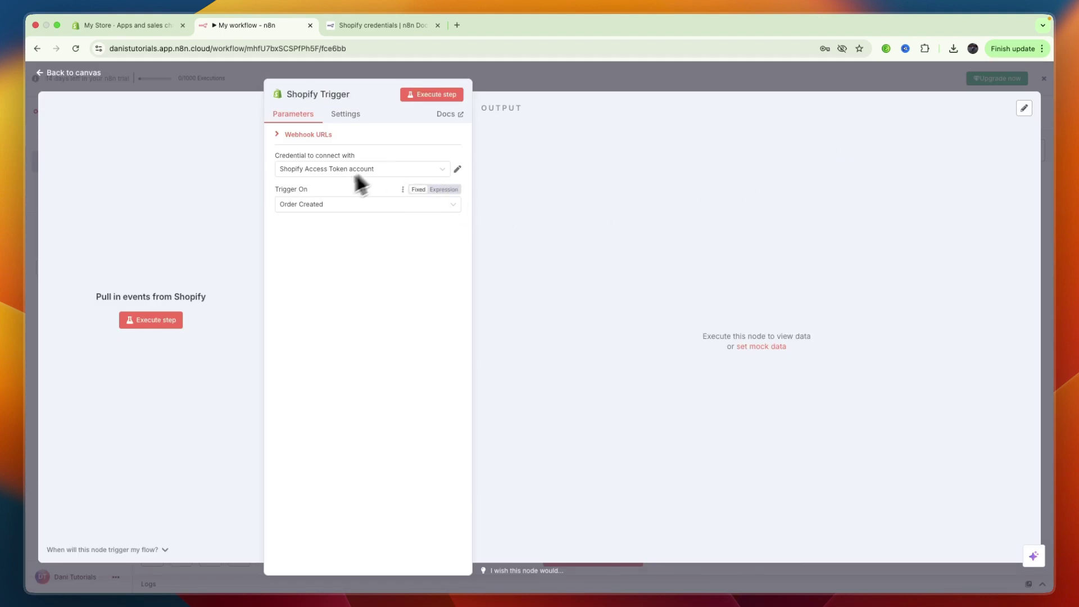
{"action": "left_click", "coordinate": [157, 320]}
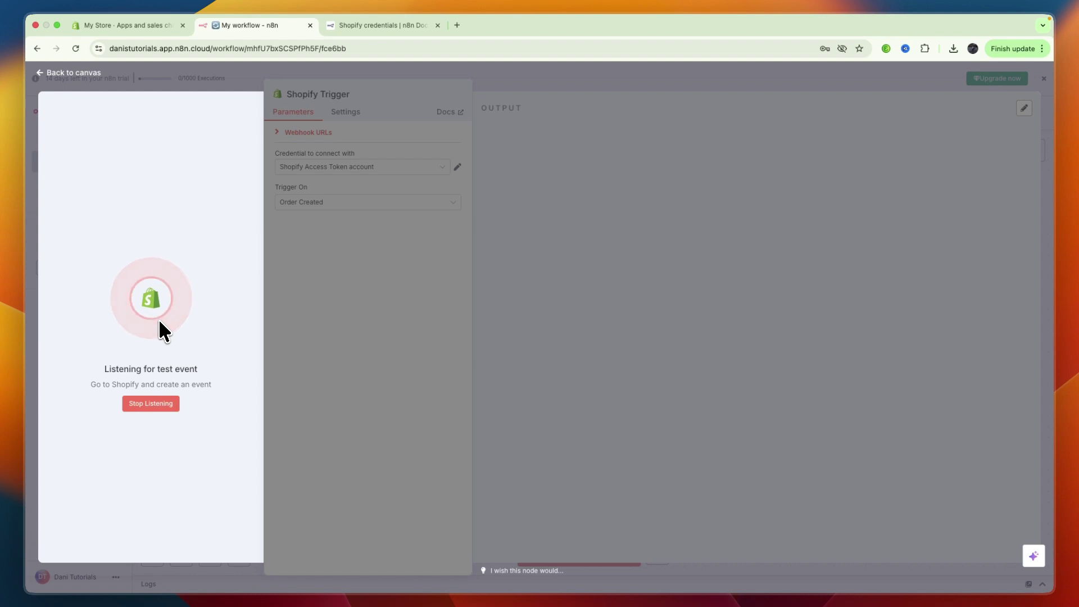
- Stop listening, move the Shopify Trigger above the Notion Trigger, and list its next-step options
{"action": "left_click", "coordinate": [148, 402]}
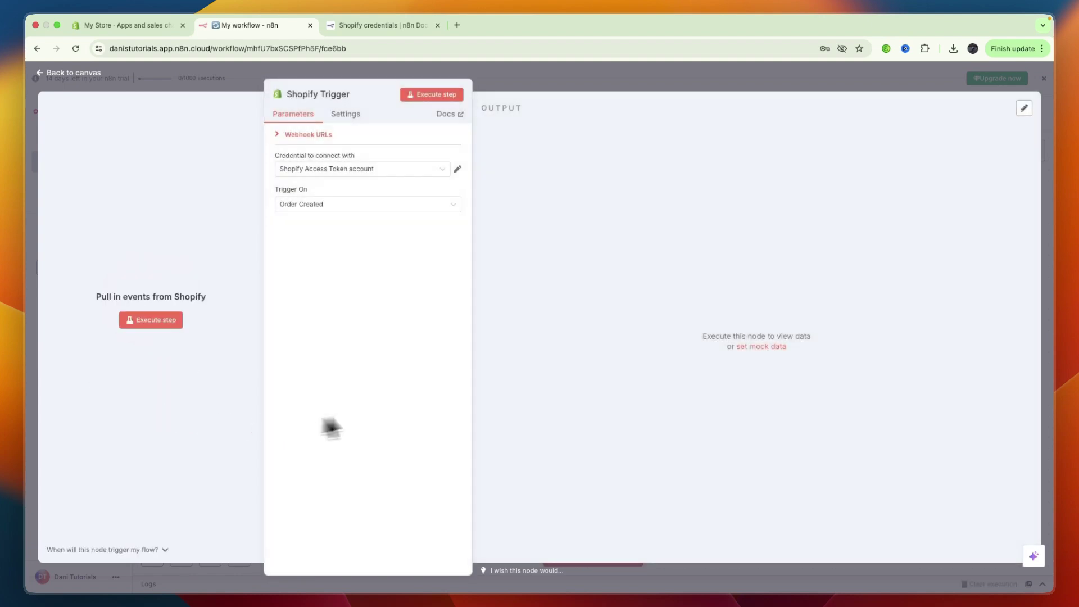
{"action": "key", "text": "Escape"}
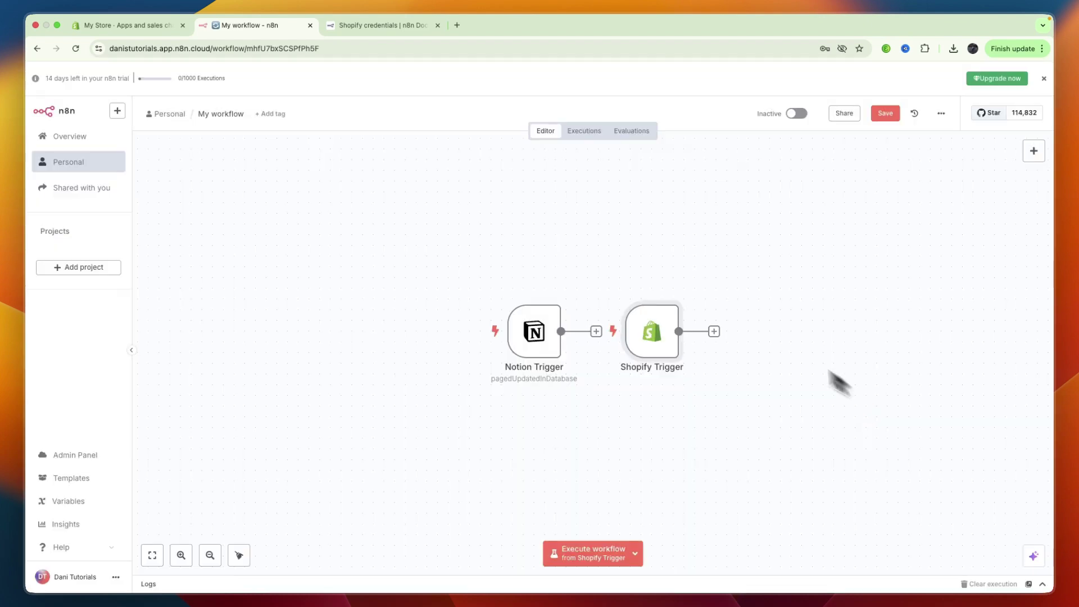
{"action": "left_click_drag", "start_coordinate": [653, 337], "coordinate": [536, 267]}
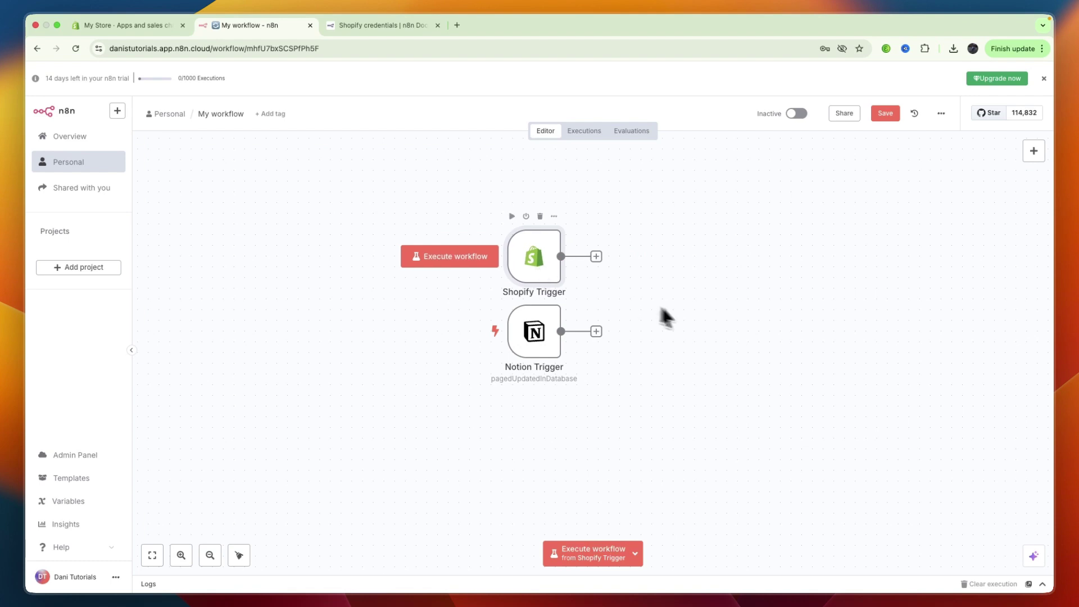
{"action": "scroll", "coordinate": [684, 319], "scroll_direction": "up", "scroll_amount": 2}
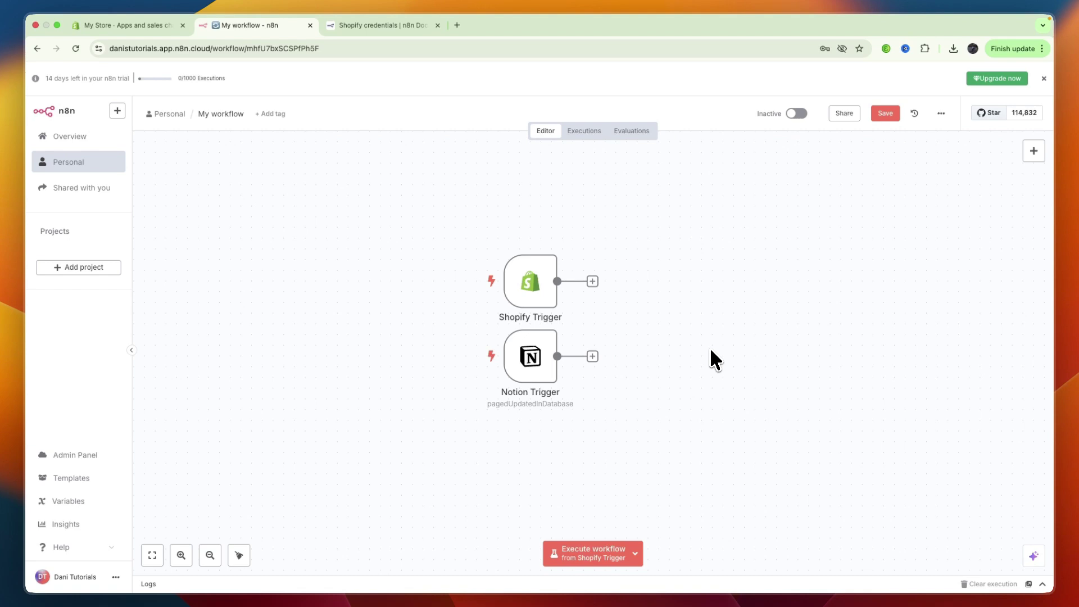
{"action": "mouse_move", "coordinate": [530, 281]}
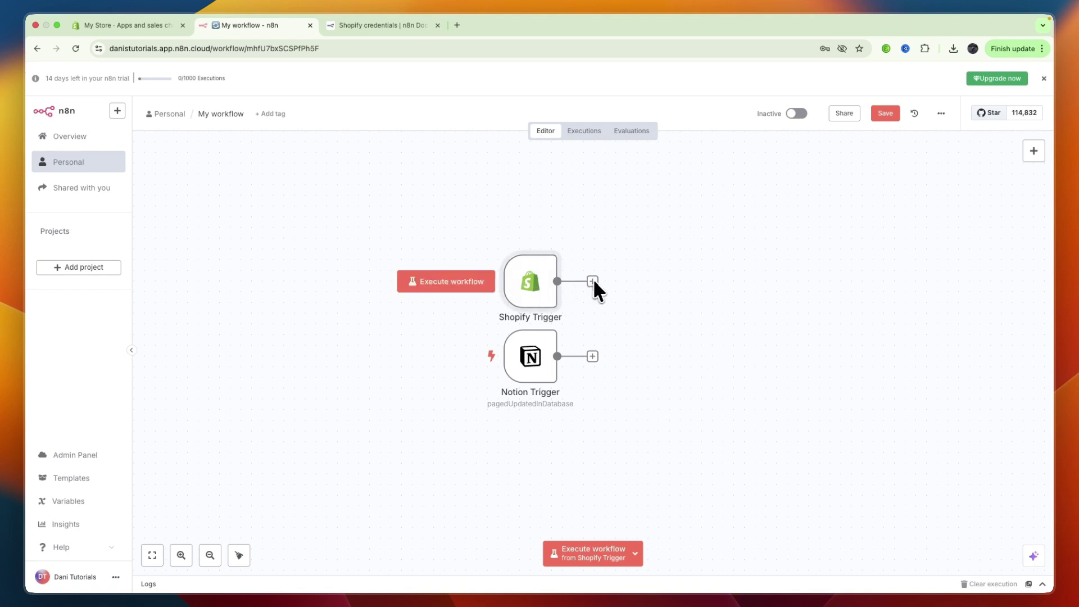
{"action": "left_click", "coordinate": [593, 281]}
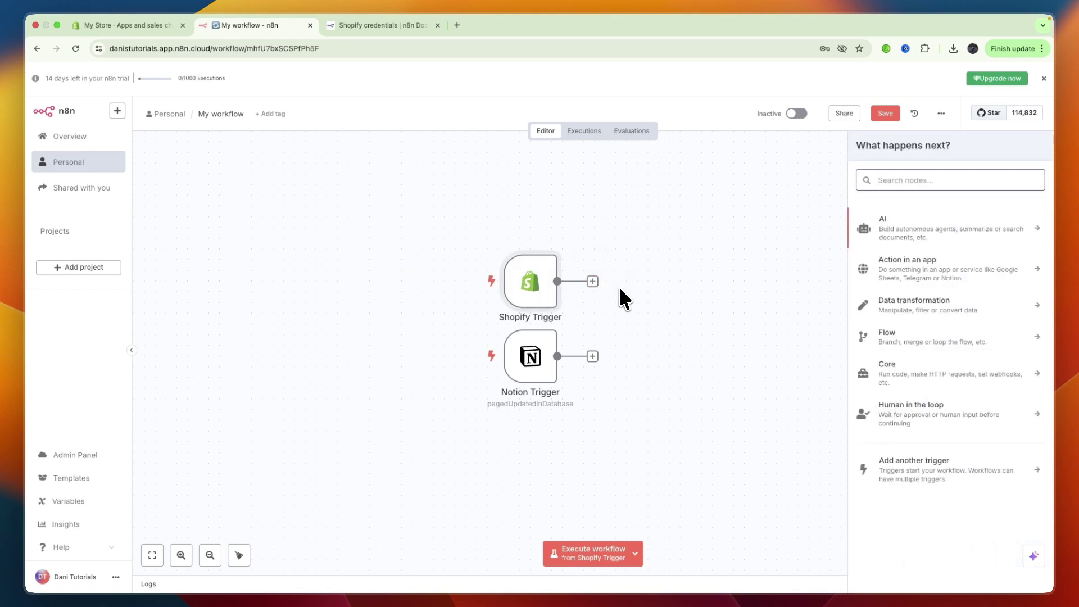